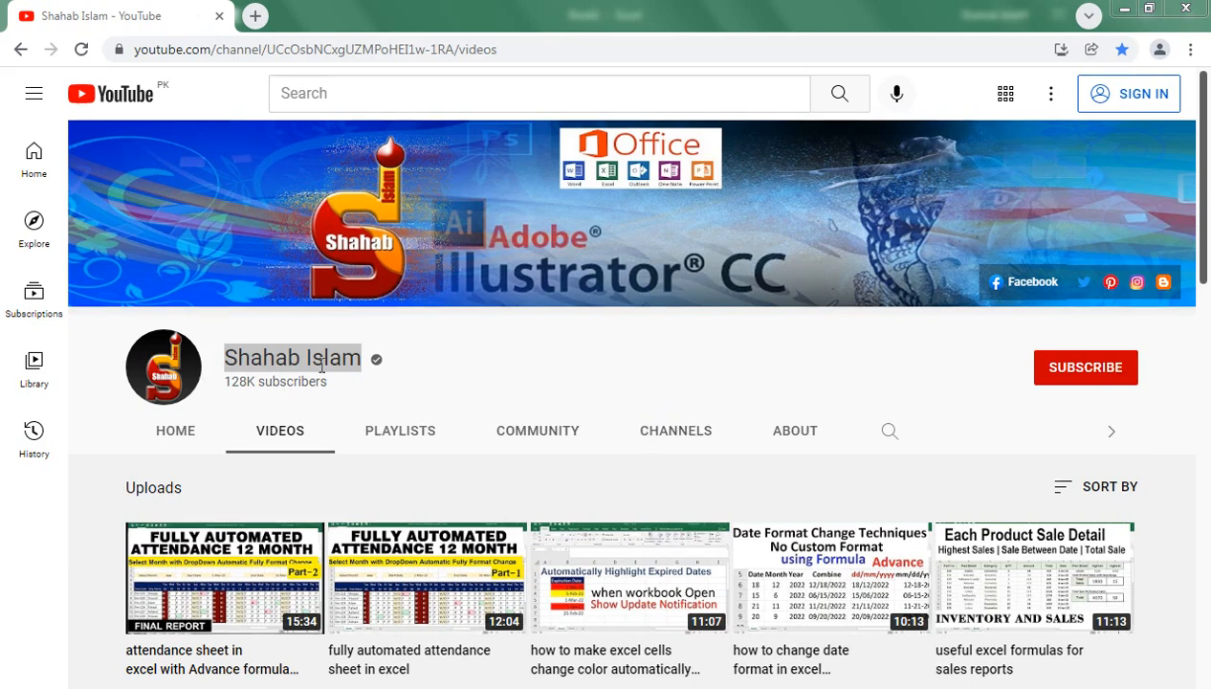
click(427, 387)
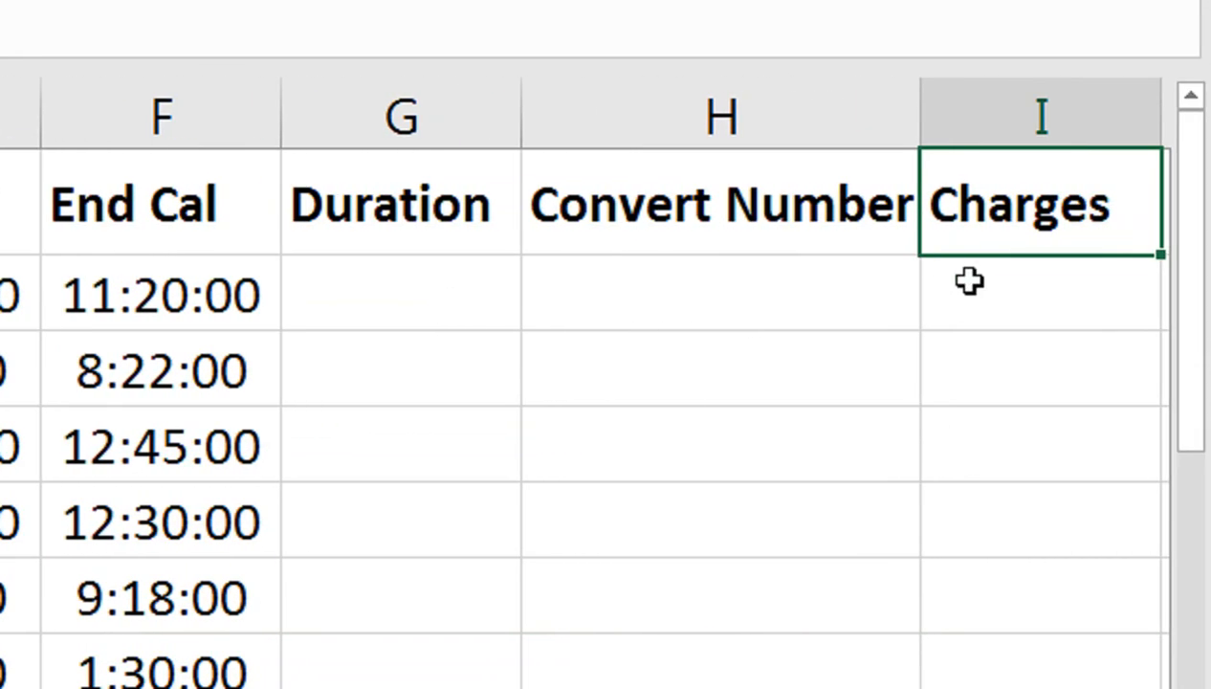
key(Right)
key(Left)
key(Left)
key(Left)
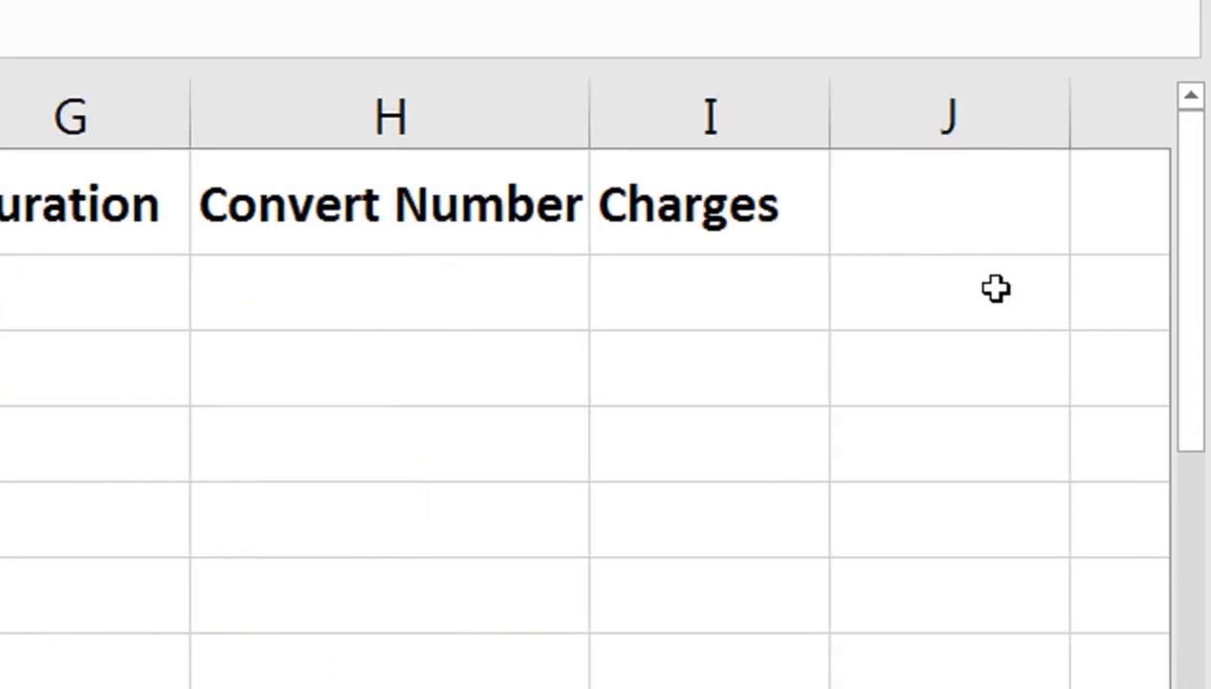
key(Left)
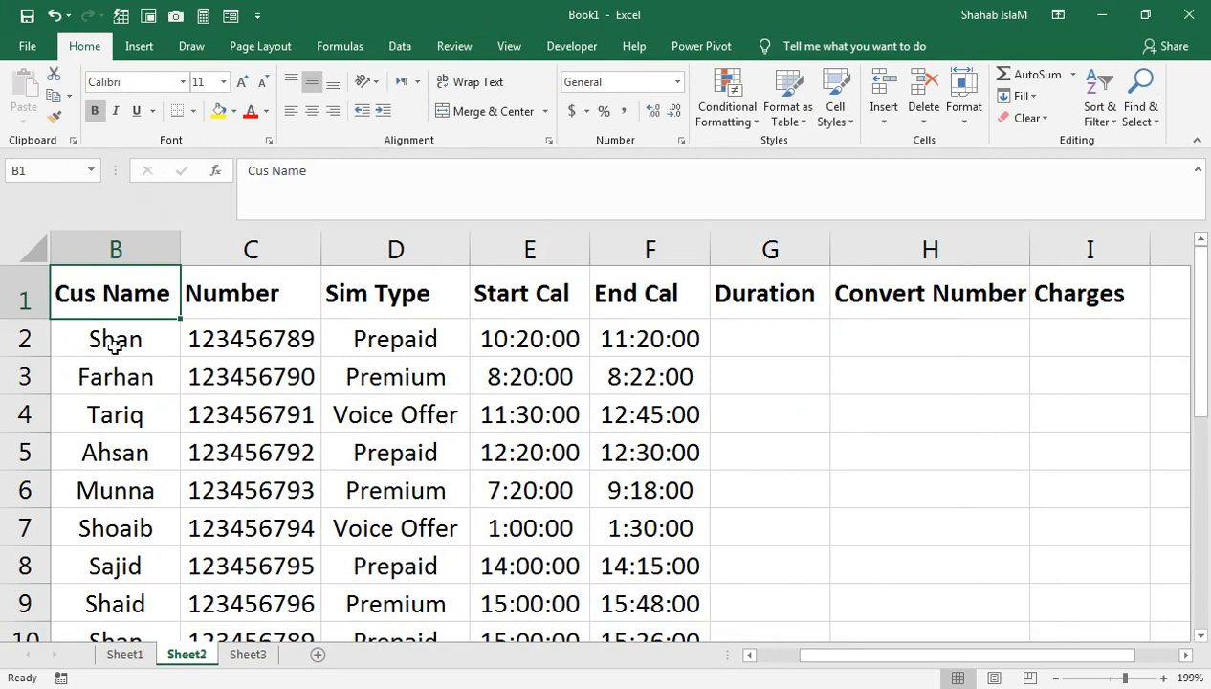
drag(100, 375, 14, 376)
Calculate the first call's Duration in G2 as F2-E2 and fill the formula down the column.
click(773, 329)
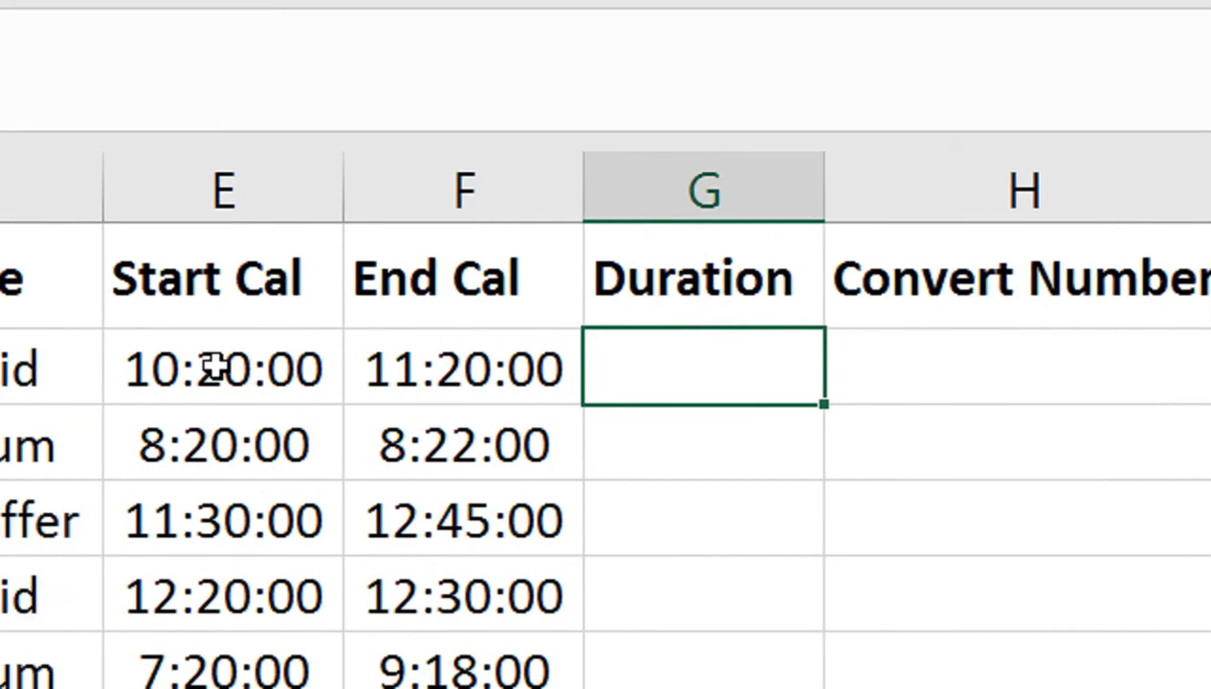
text(=)
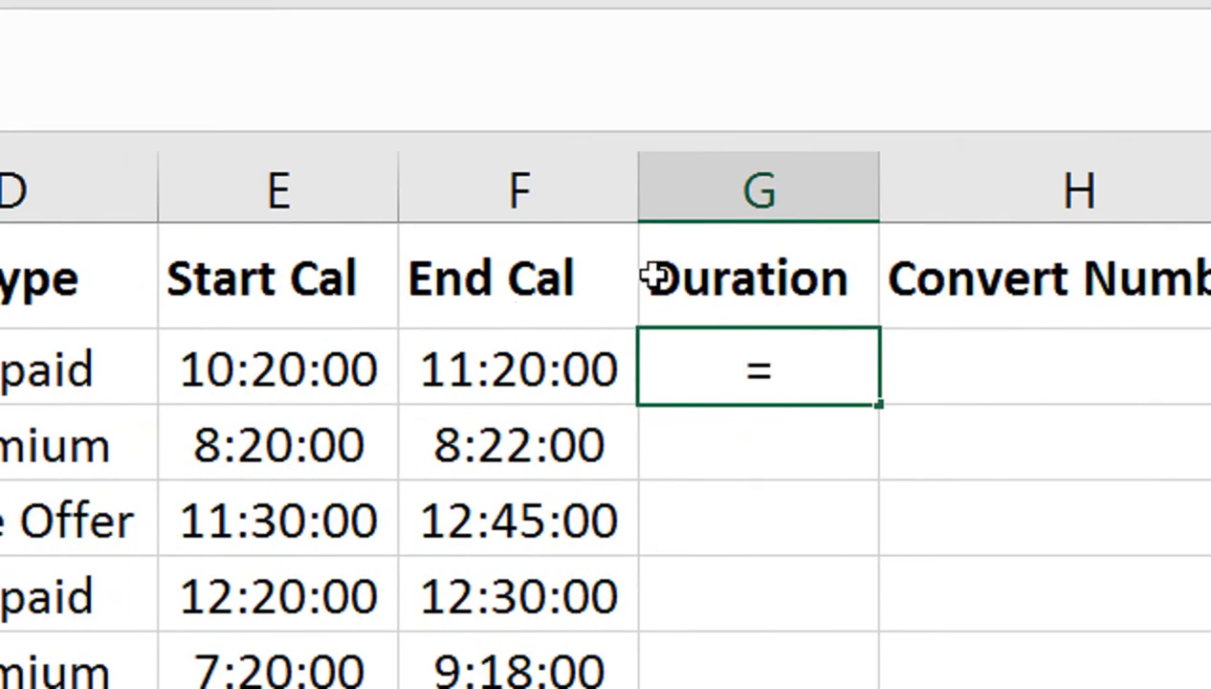
click(622, 344)
text(-)
click(349, 361)
key(Return)
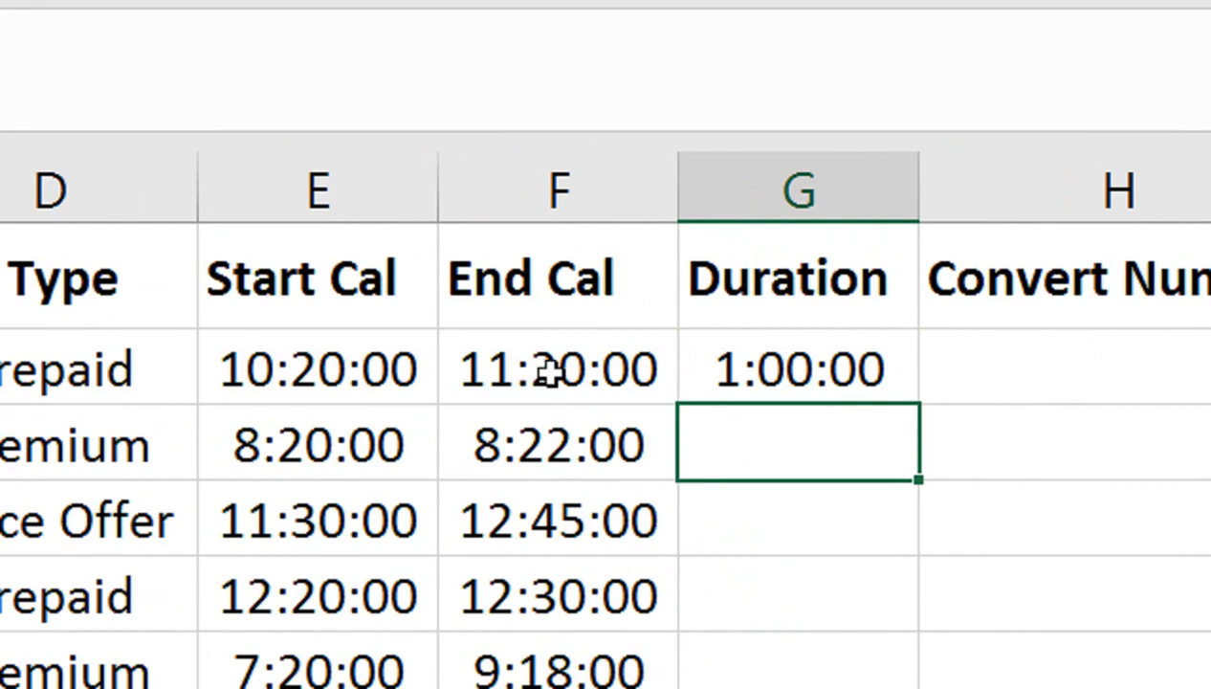
click(775, 367)
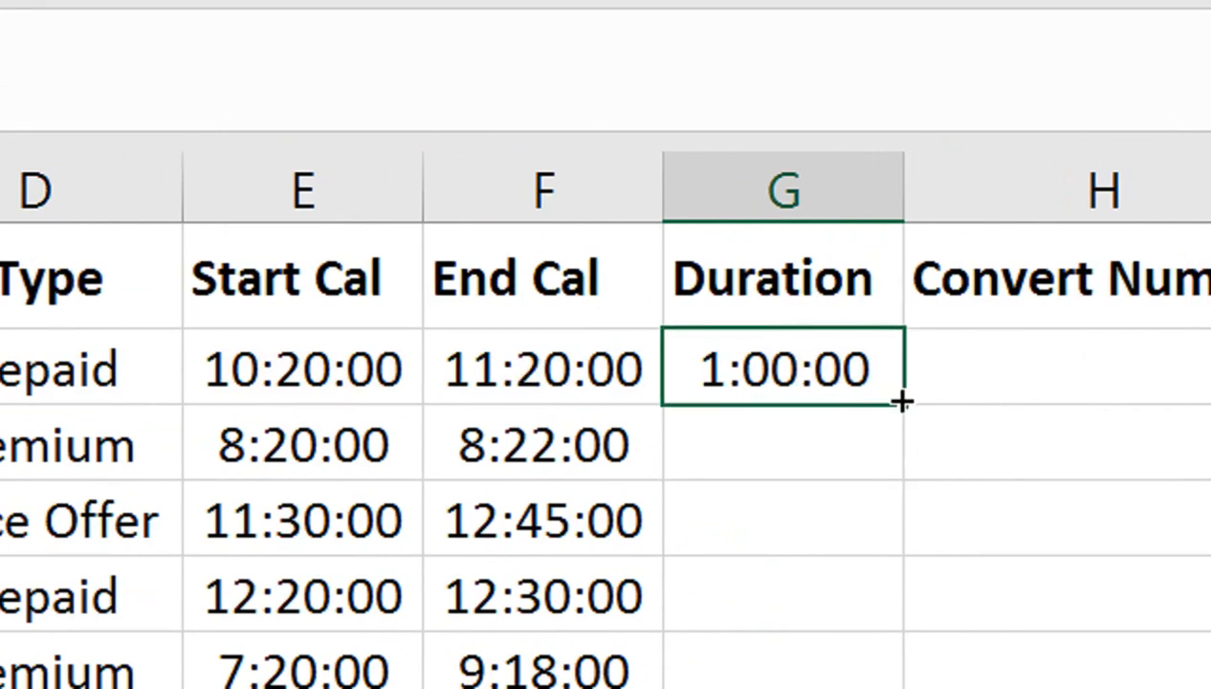
drag(902, 402, 887, 429)
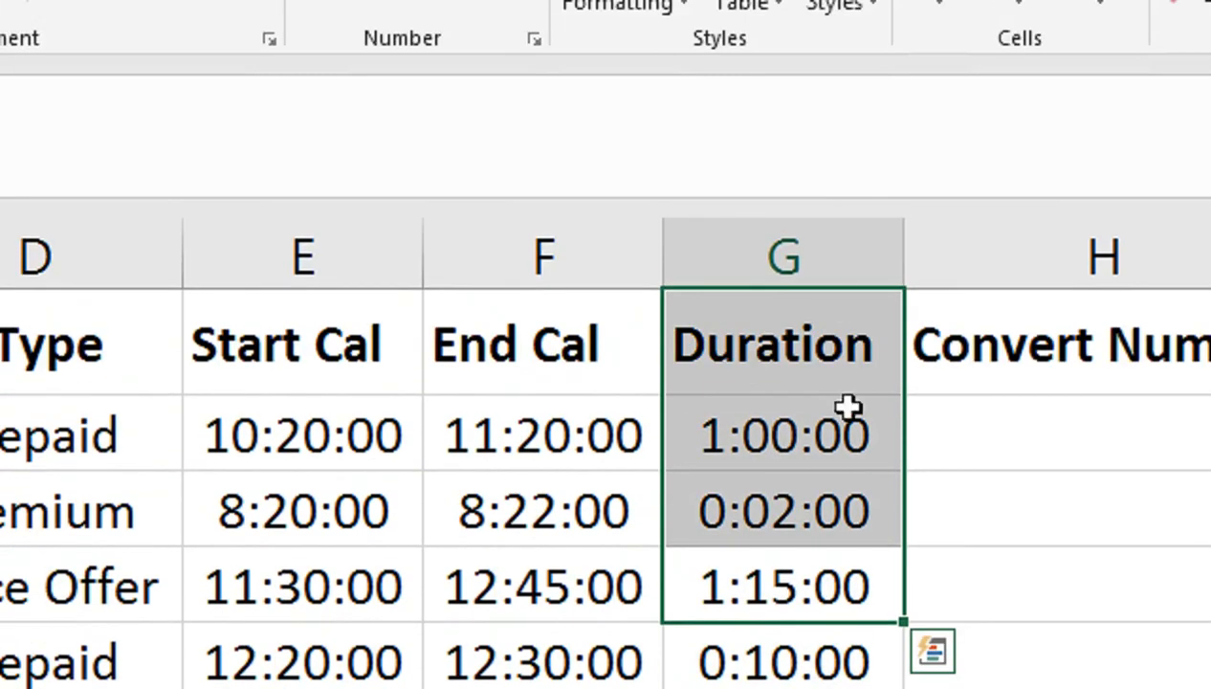
Try converting the first duration to hours in H2 with =G2*24 in General format, then clear the cell.
click(1080, 330)
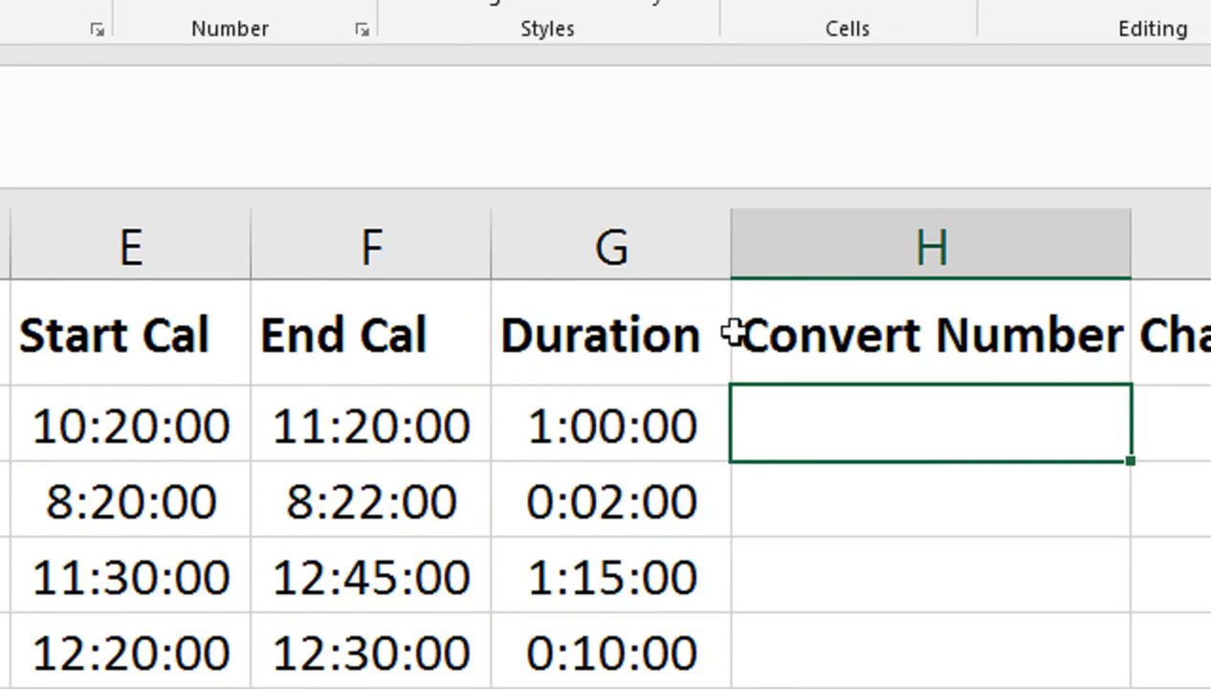
text(=)
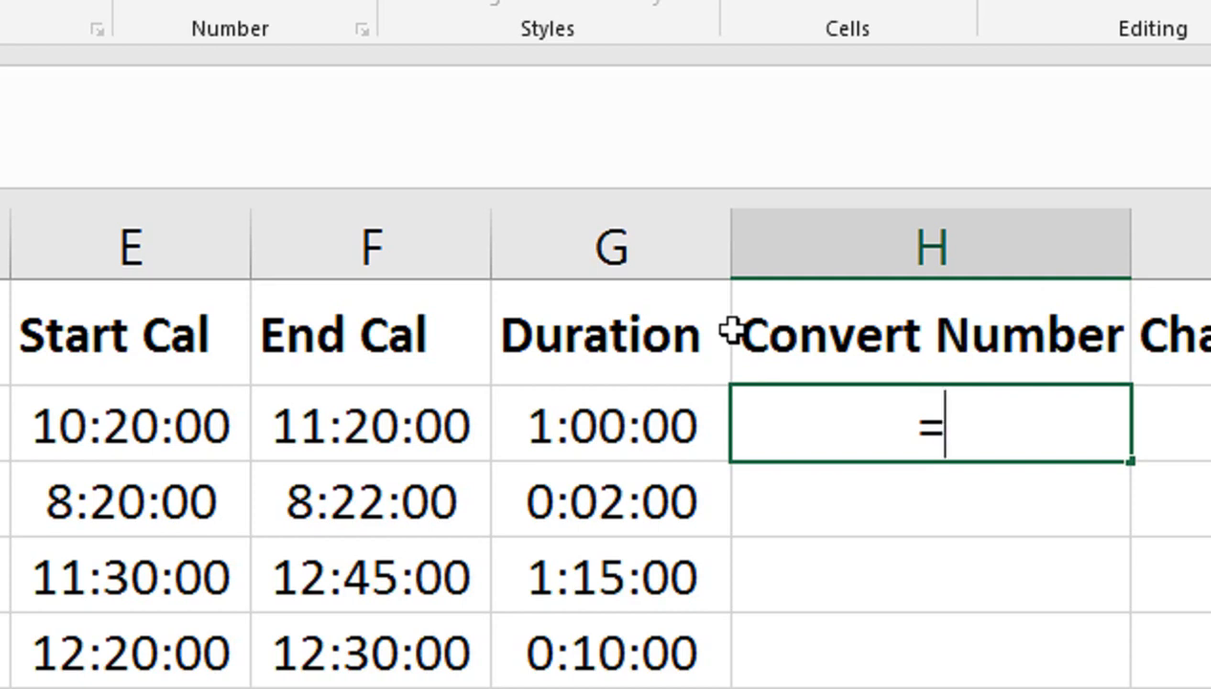
click(599, 425)
text(*24)
key(Return)
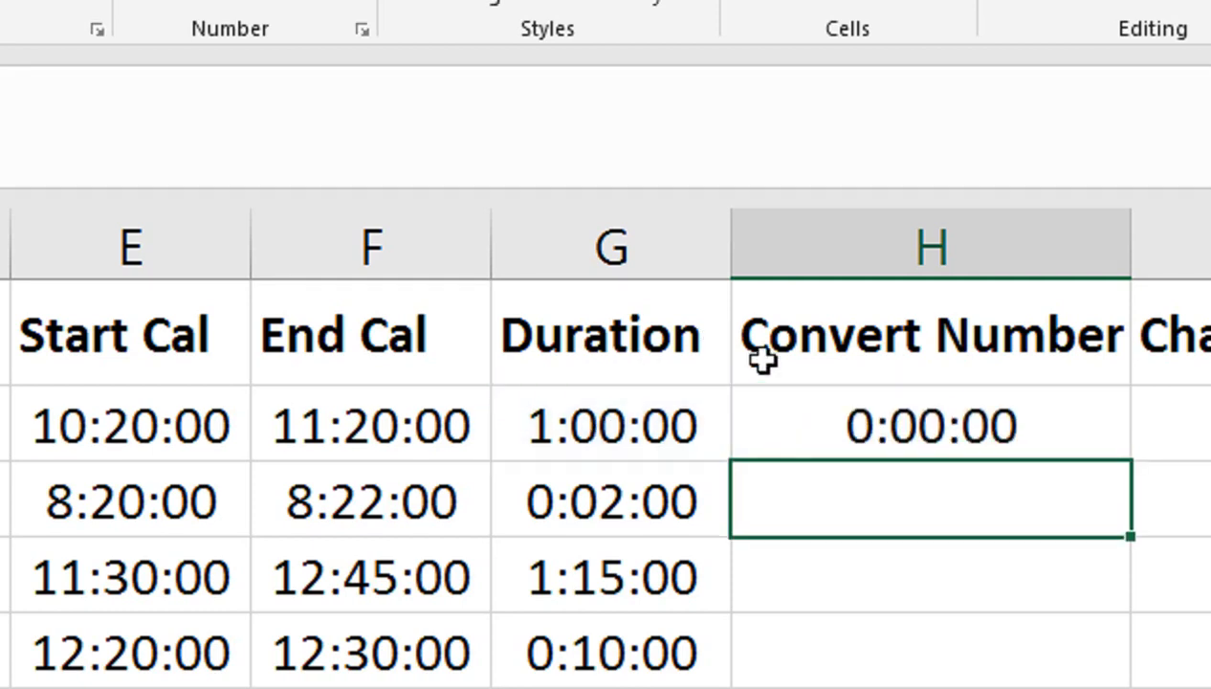
click(827, 427)
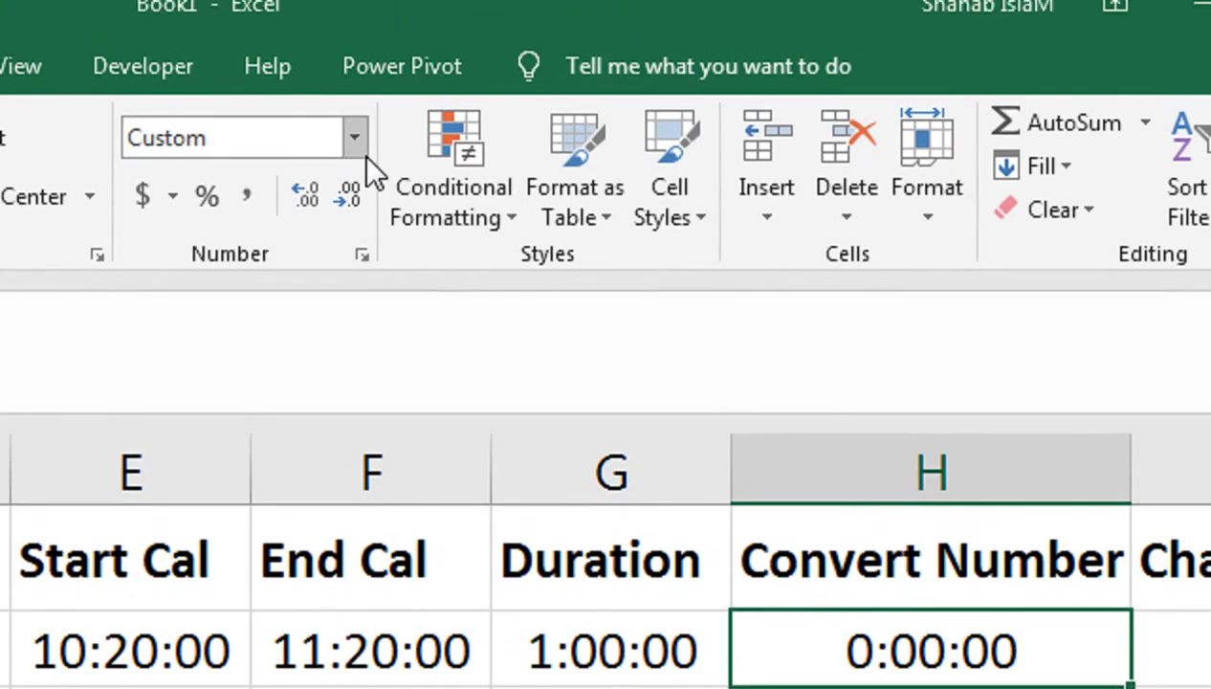
click(354, 137)
click(370, 238)
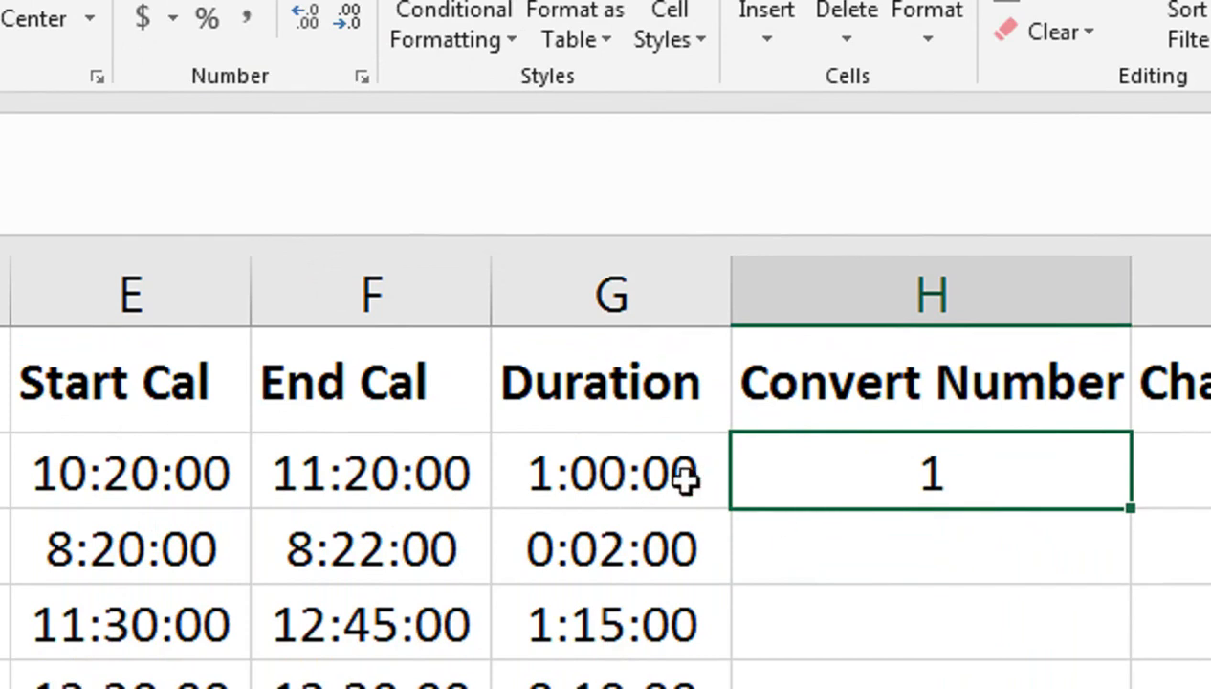
key(Delete)
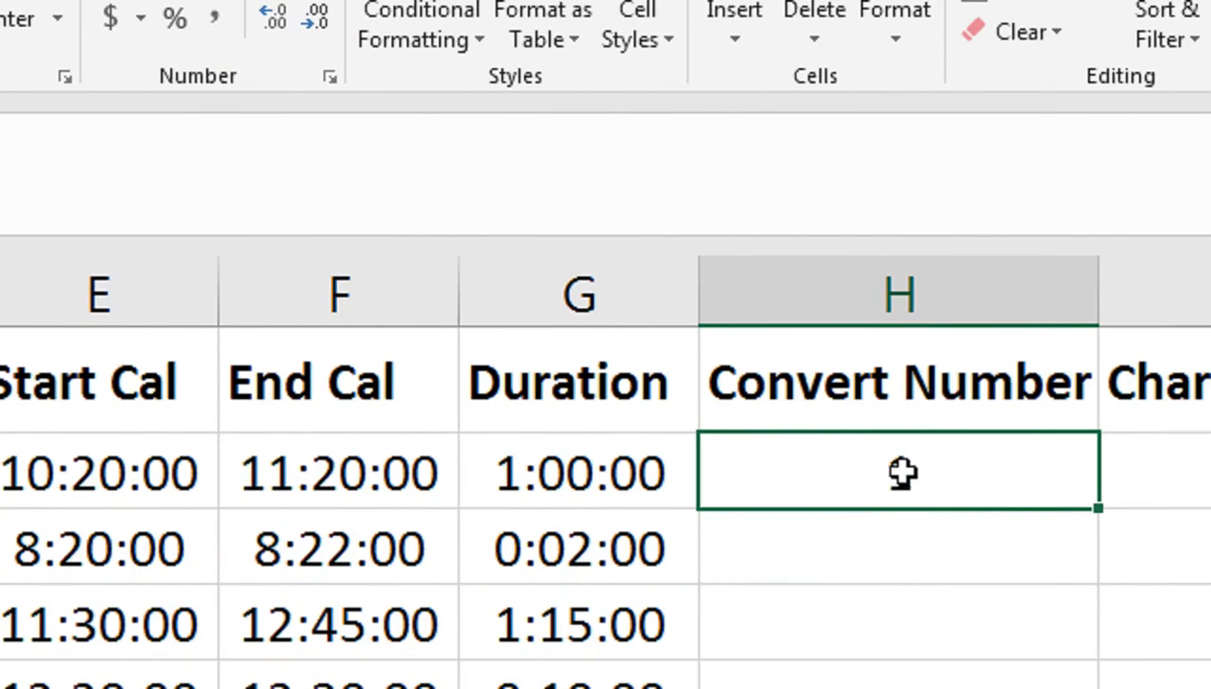
Convert the first duration to minutes in H2 with the formula =G2*1440 and apply the General number format.
text(=G2*24)
drag(840, 473, 798, 481)
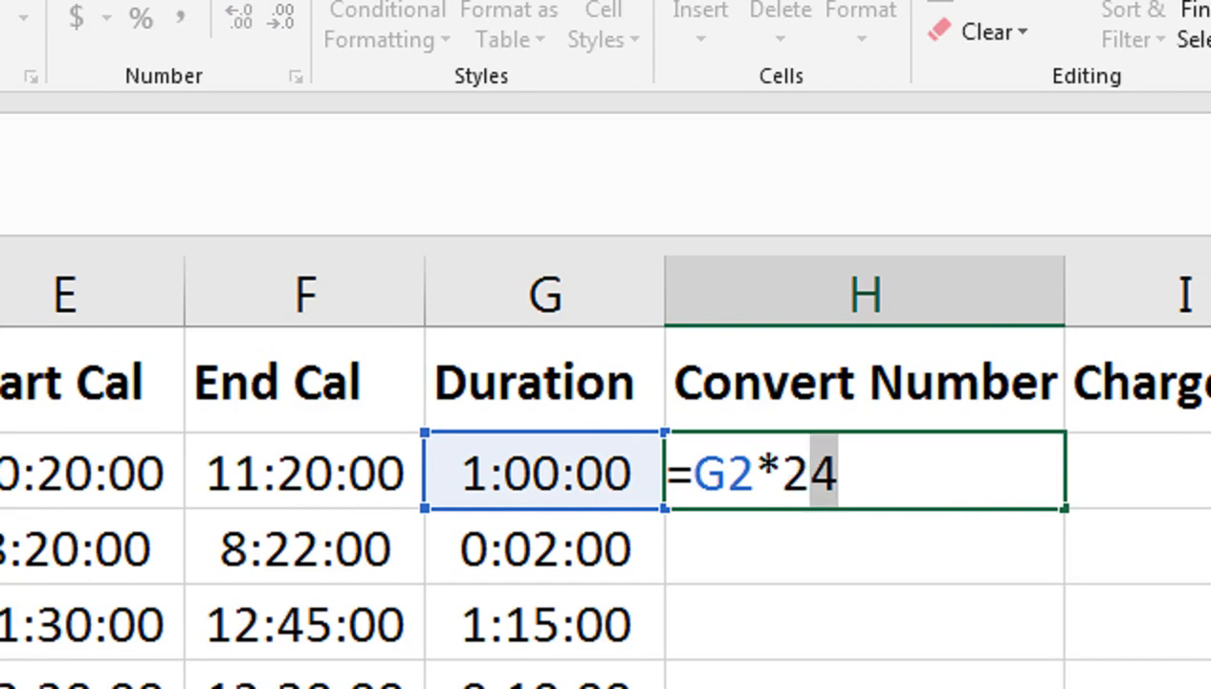
key(BackSpace)
key(BackSpace)
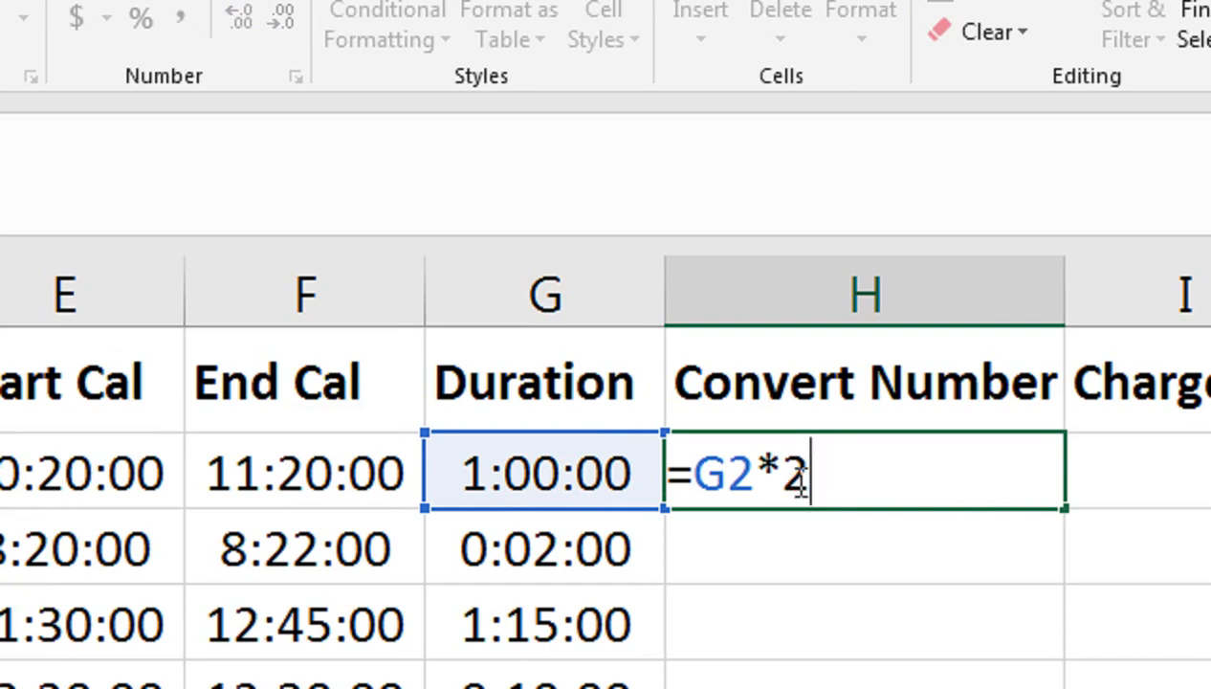
text(11)
key(BackSpace)
text(440)
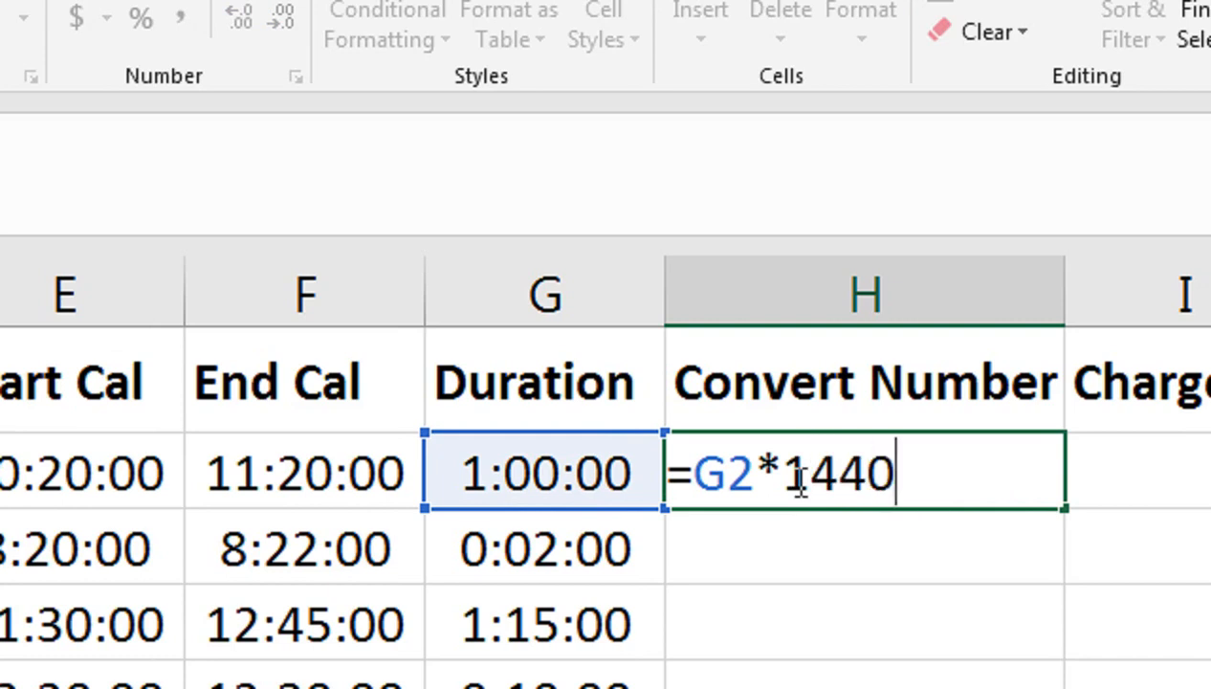
key(Return)
click(796, 476)
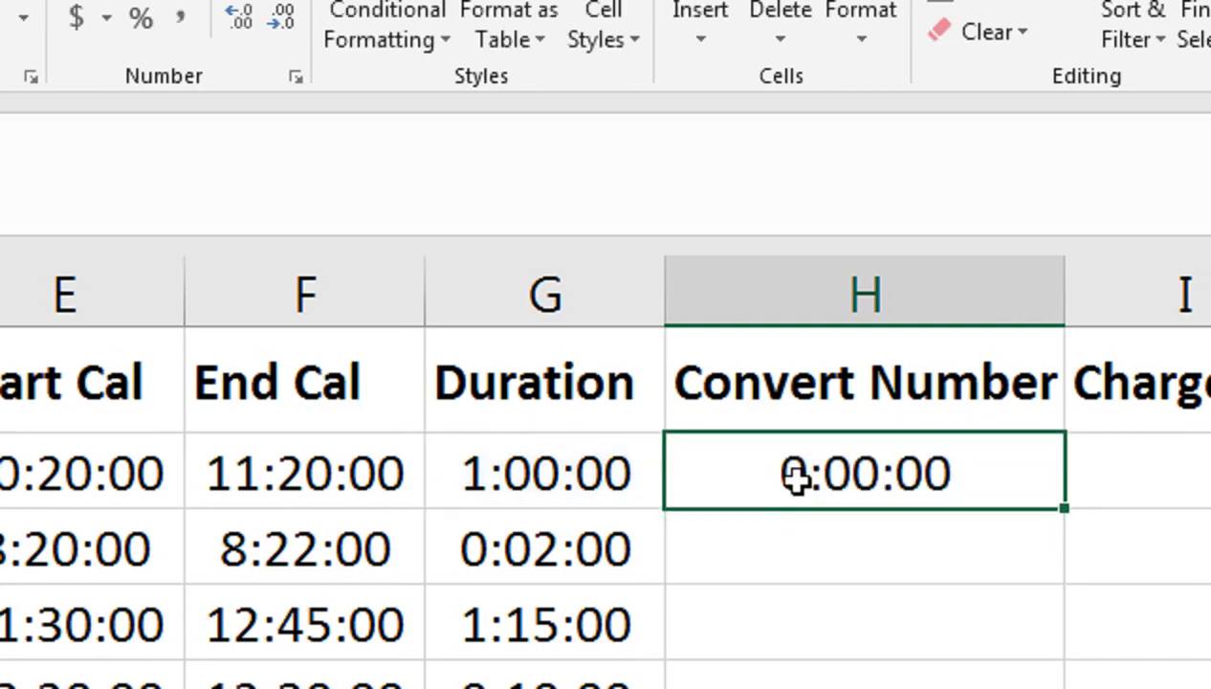
key(ctrl+shift+asciitilde)
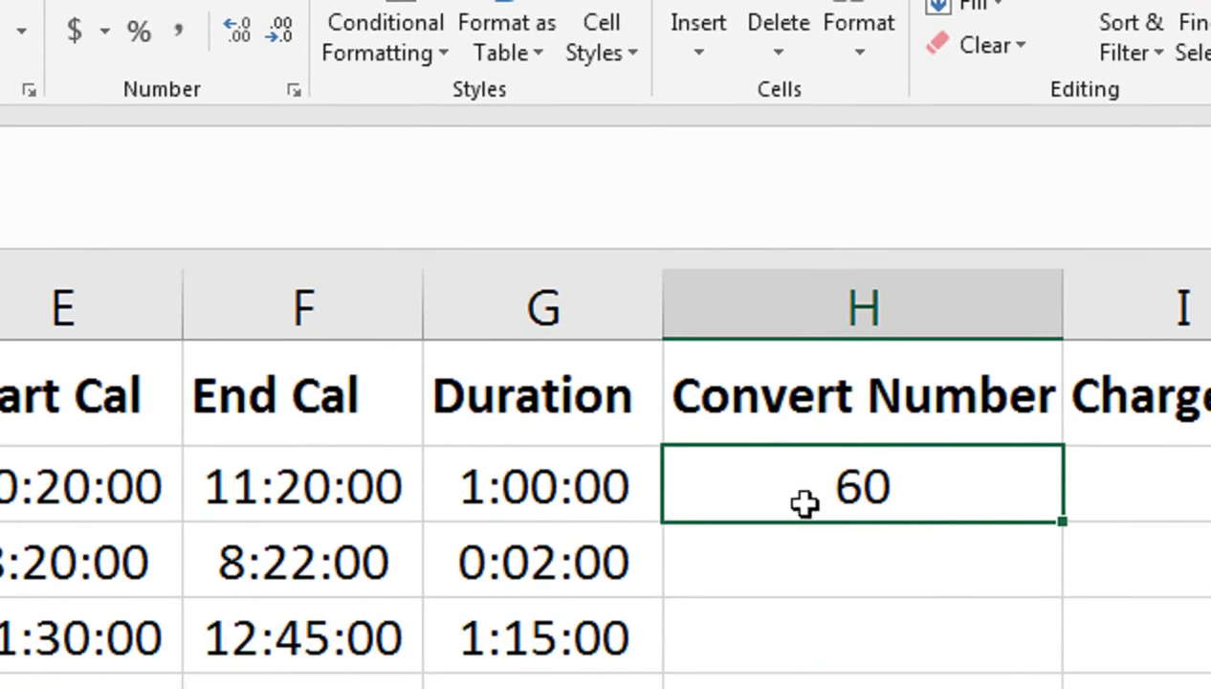
Change the multiplier in H2 to 86400 to convert the duration to seconds, and apply the General number format.
double_click(864, 489)
drag(889, 488, 778, 487)
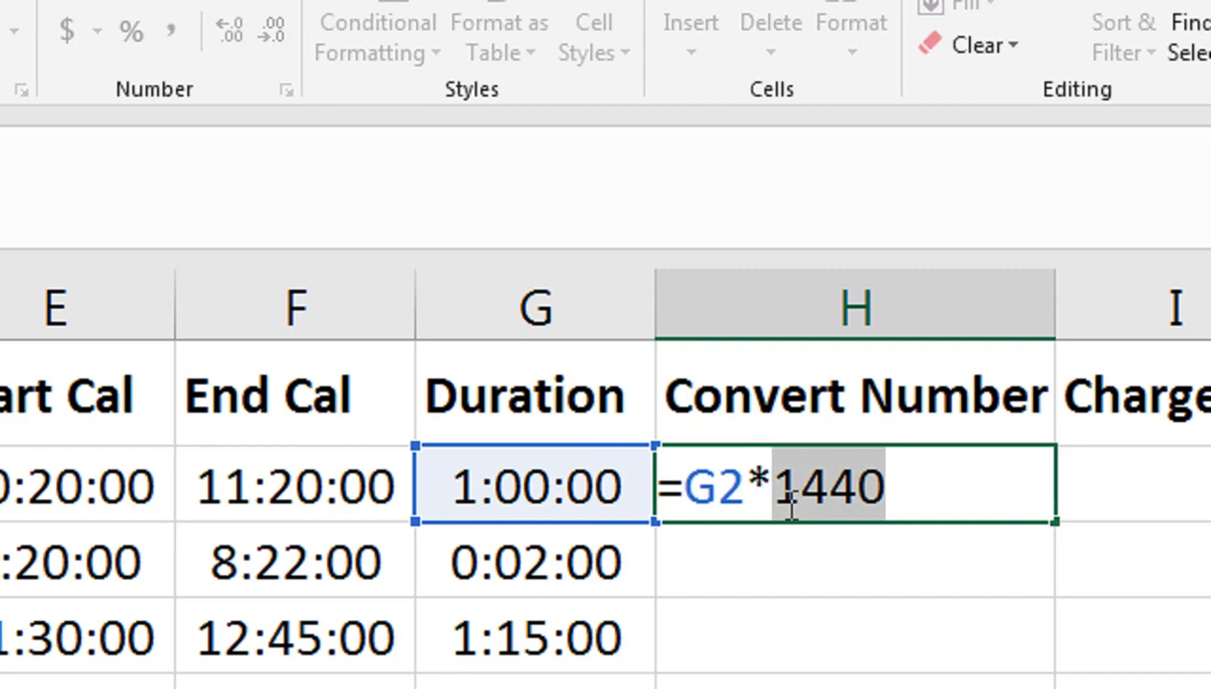
text(86400)
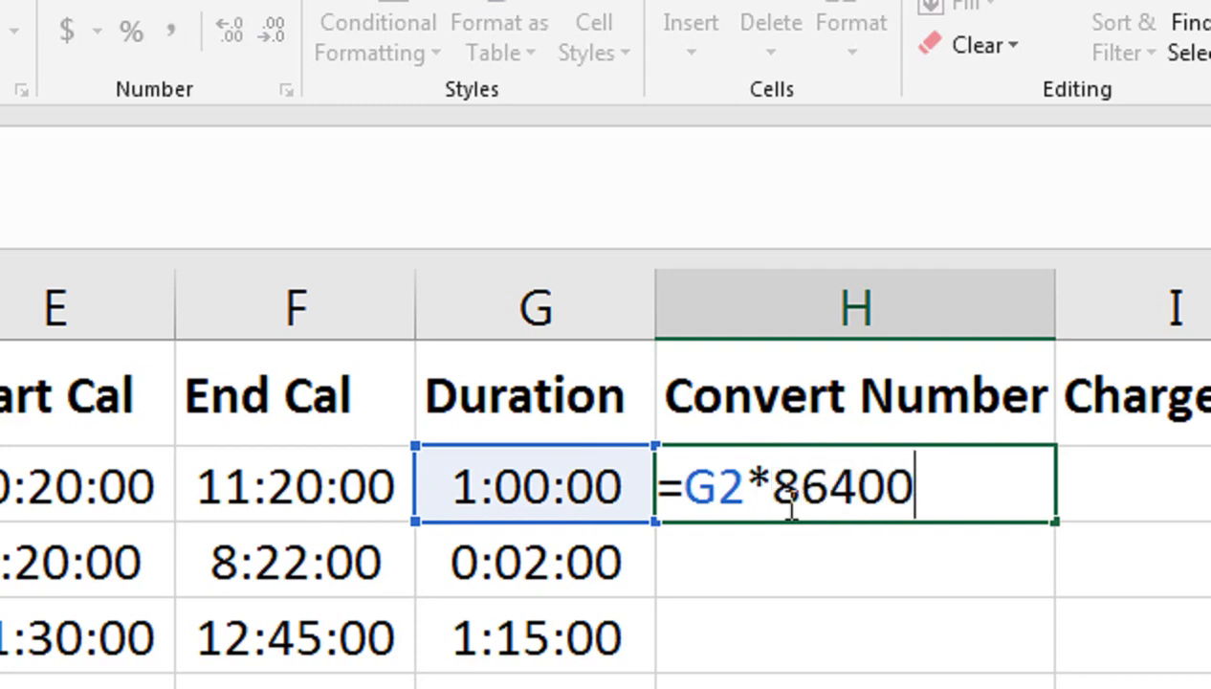
key(Return)
click(787, 496)
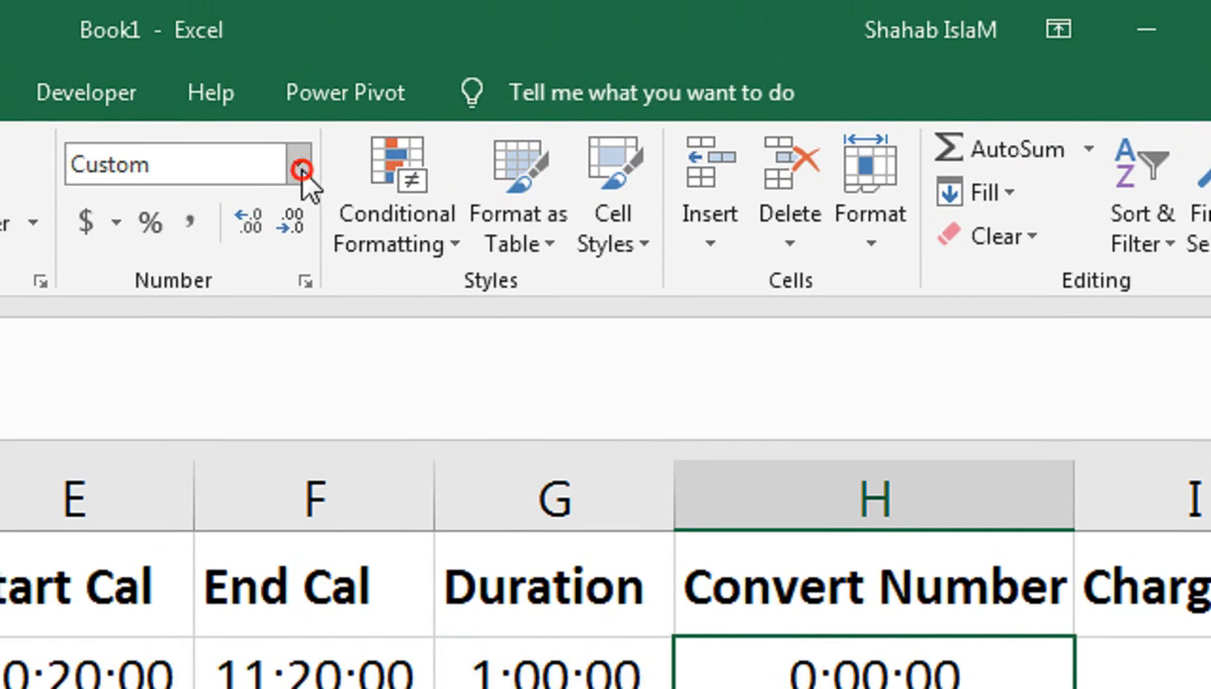
click(302, 169)
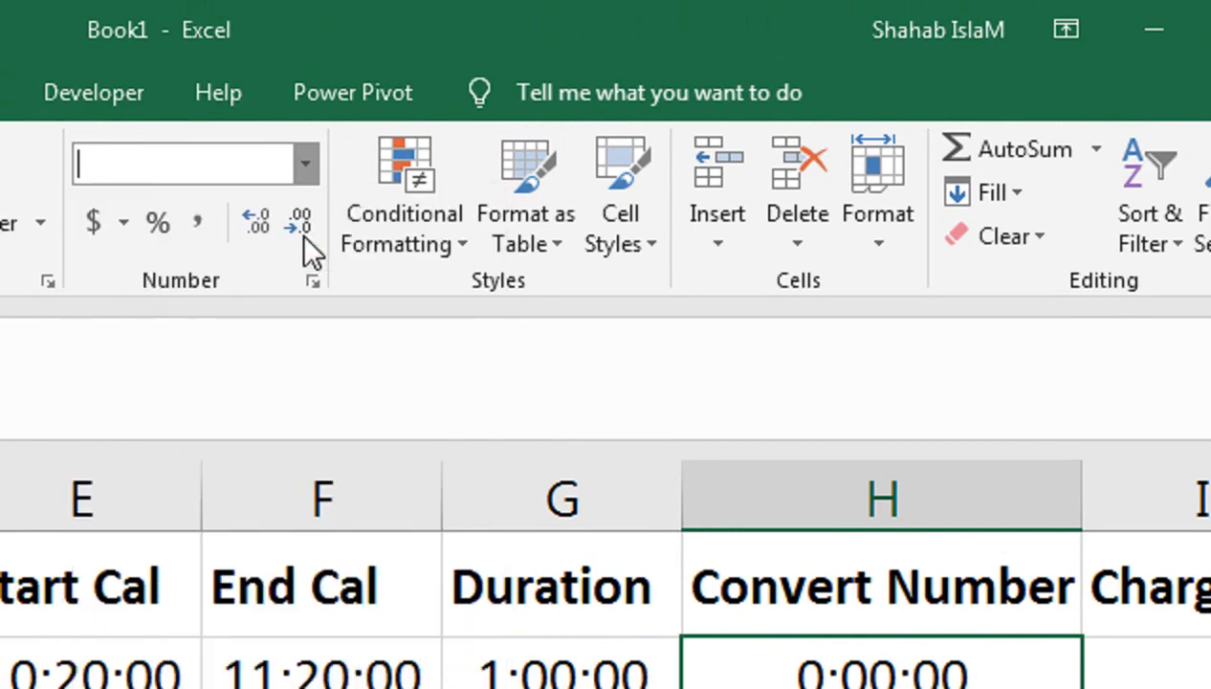
click(308, 247)
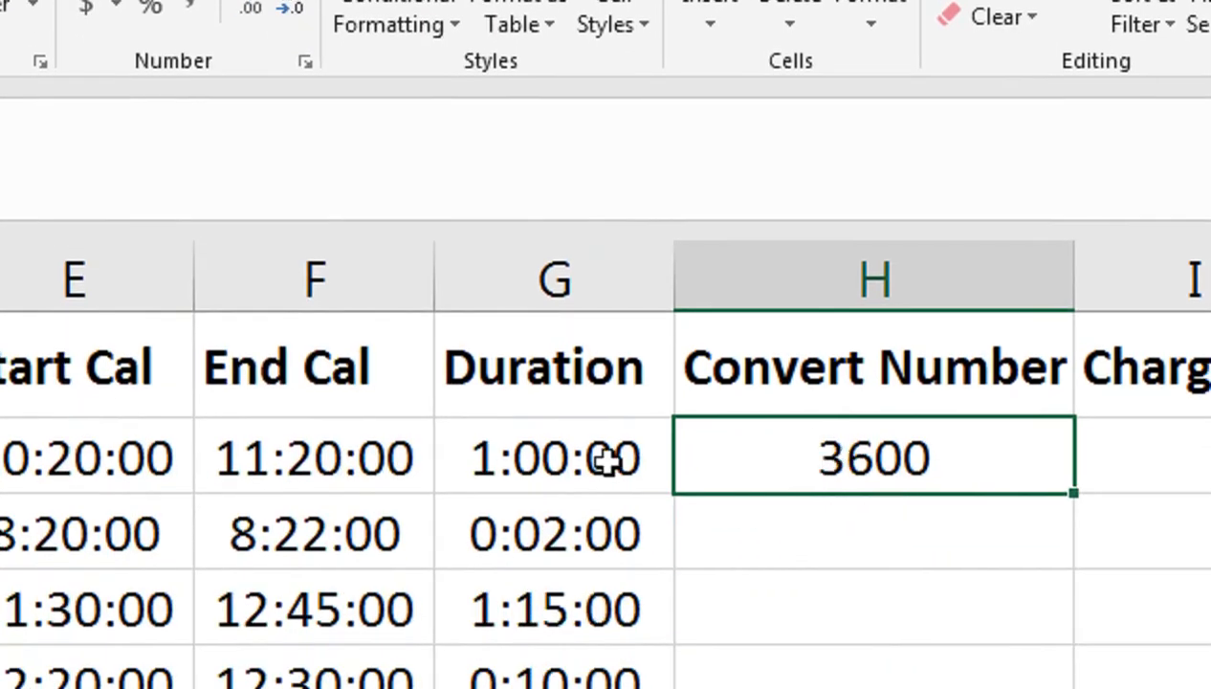
Set the H2 formula back to =G2*1440 in General format and fill it down the Convert Number column.
double_click(801, 469)
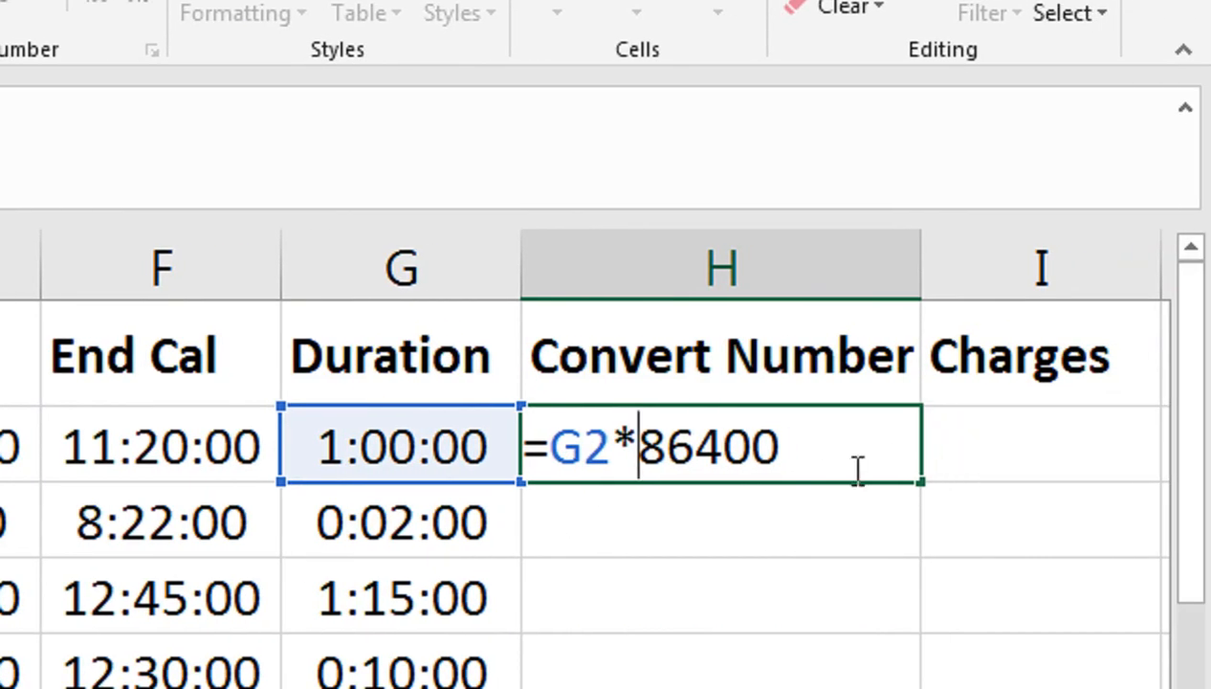
drag(787, 446, 649, 459)
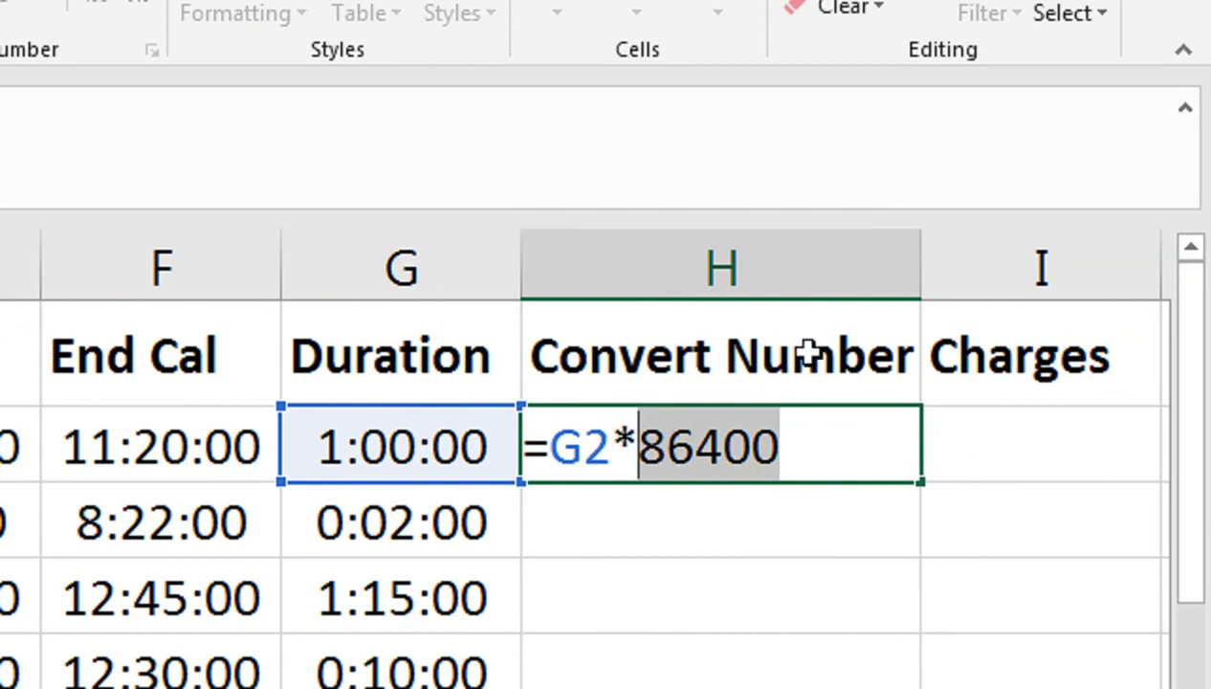
text(1440)
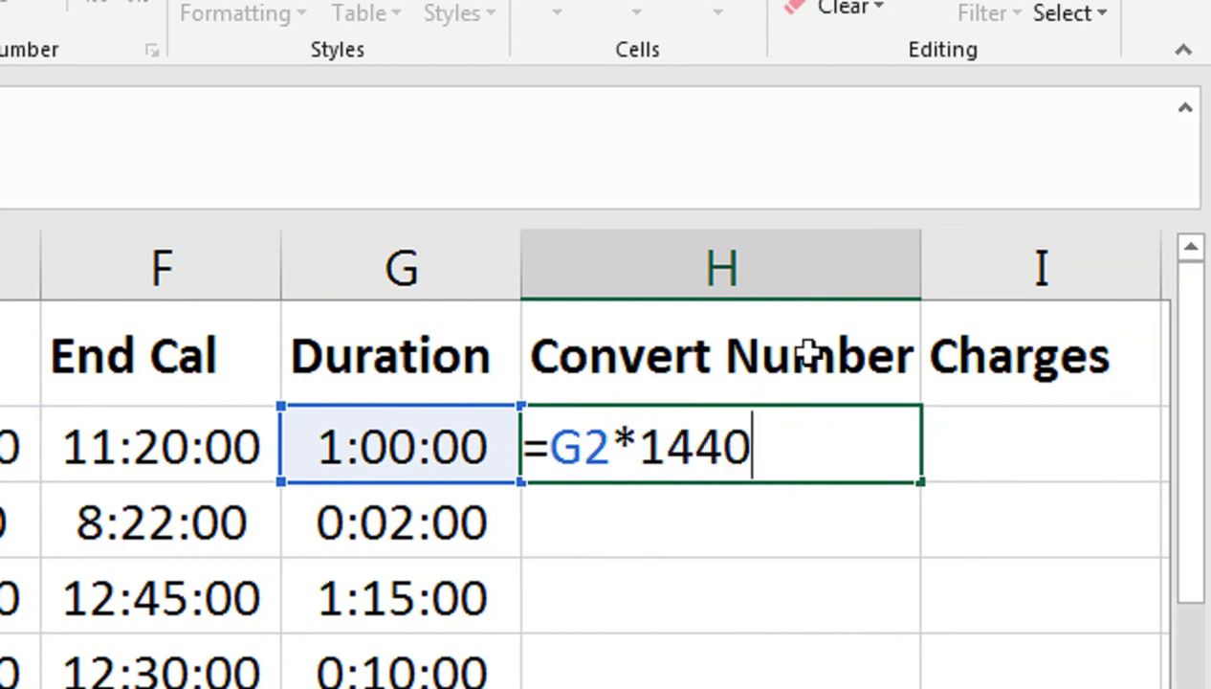
key(Return)
click(694, 431)
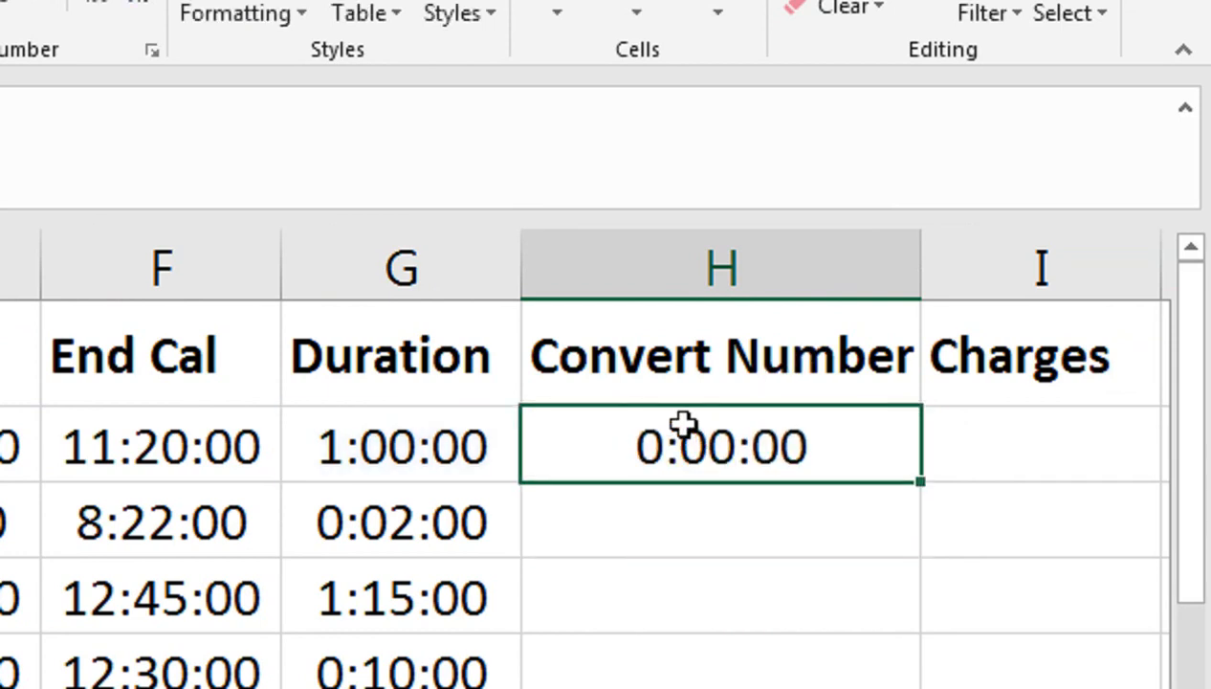
key(ctrl+shift+grave)
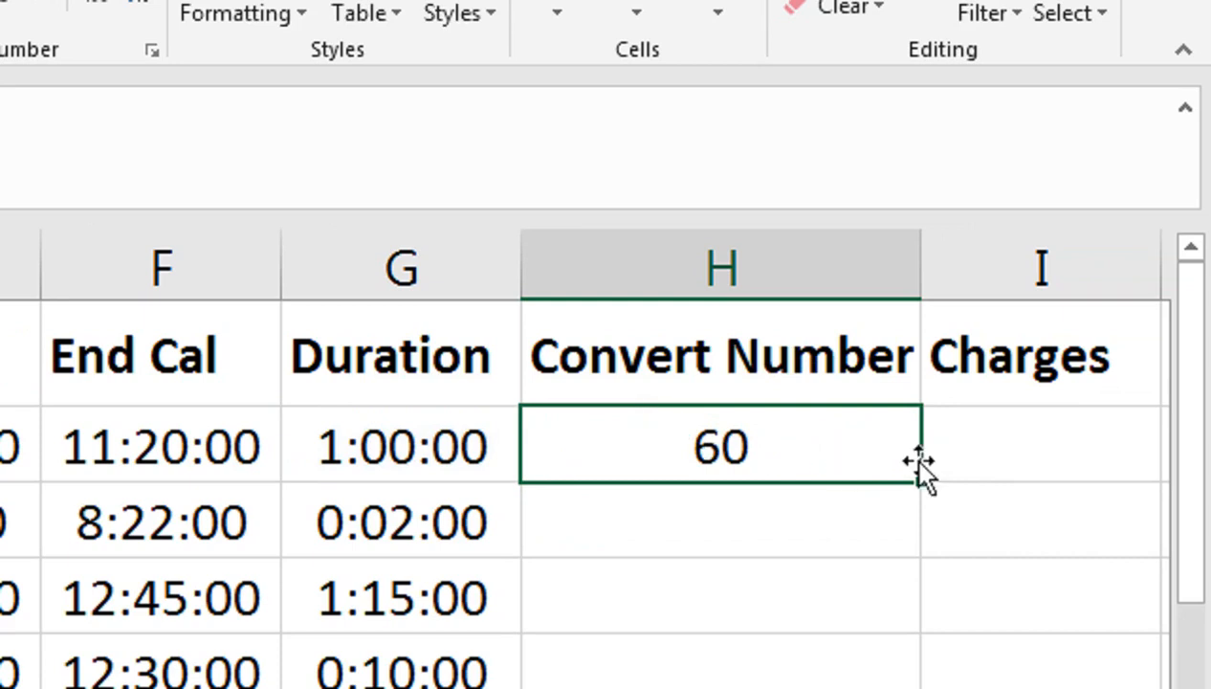
drag(924, 488, 884, 688)
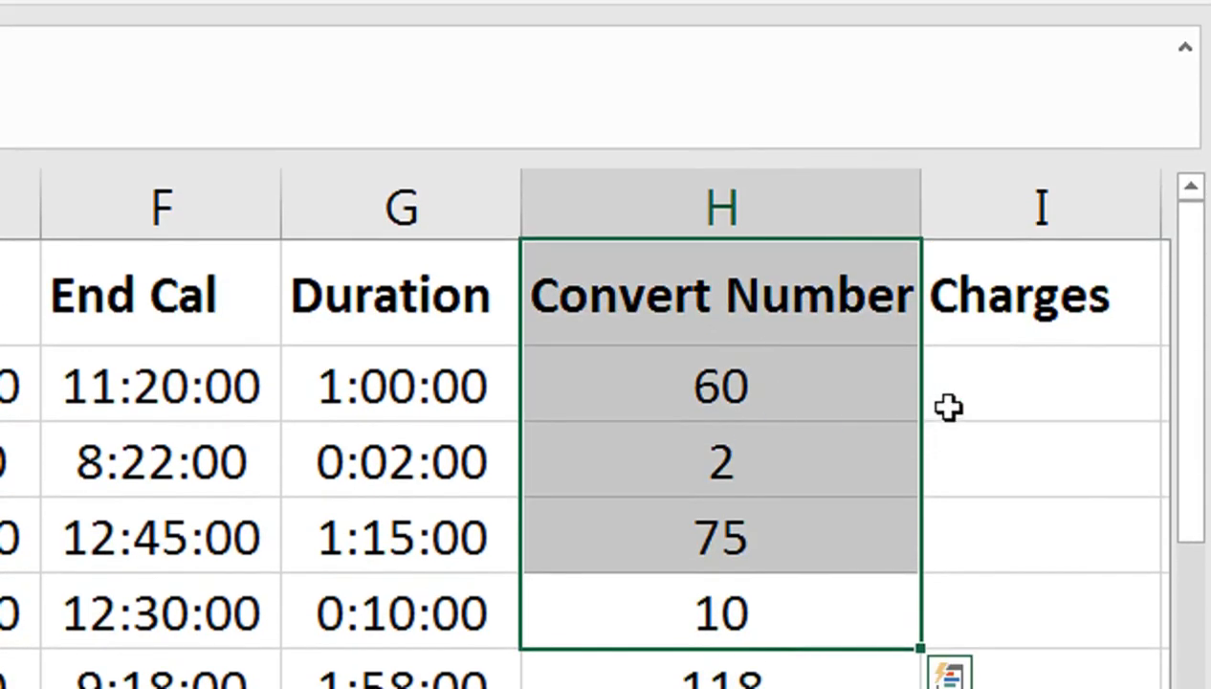
Copy the three sim types from D2:D4 to K2:K4, narrowing spacer column J and widening column K to fit them.
click(952, 404)
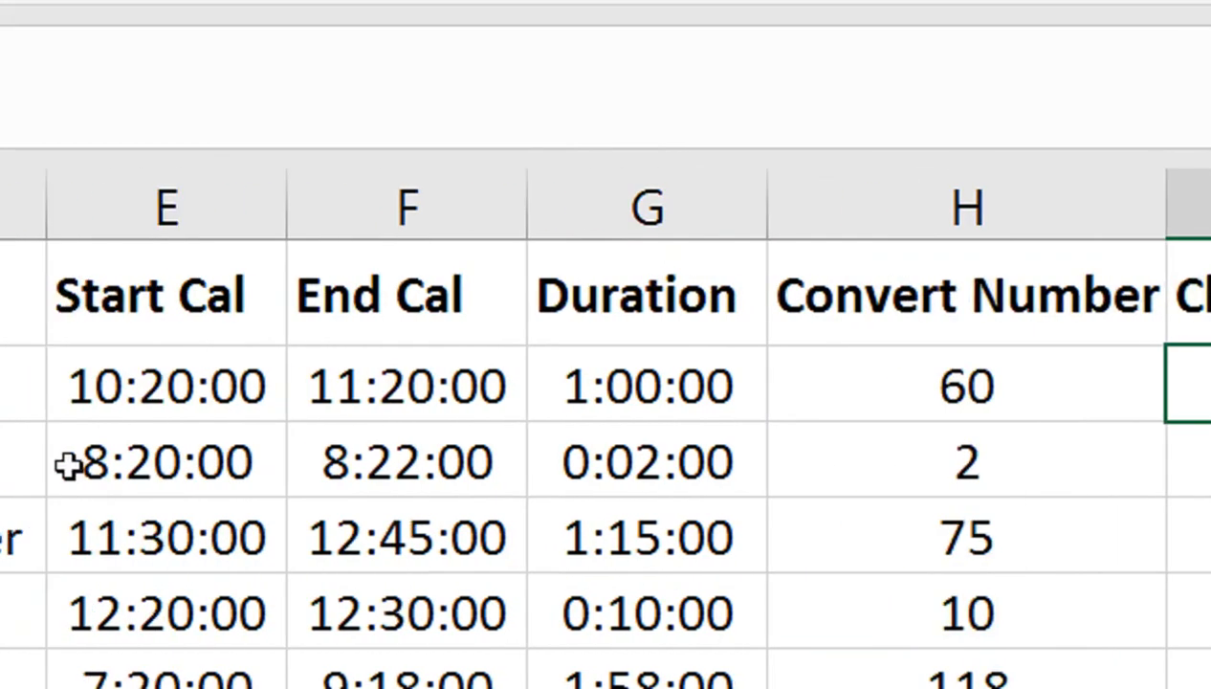
click(457, 407)
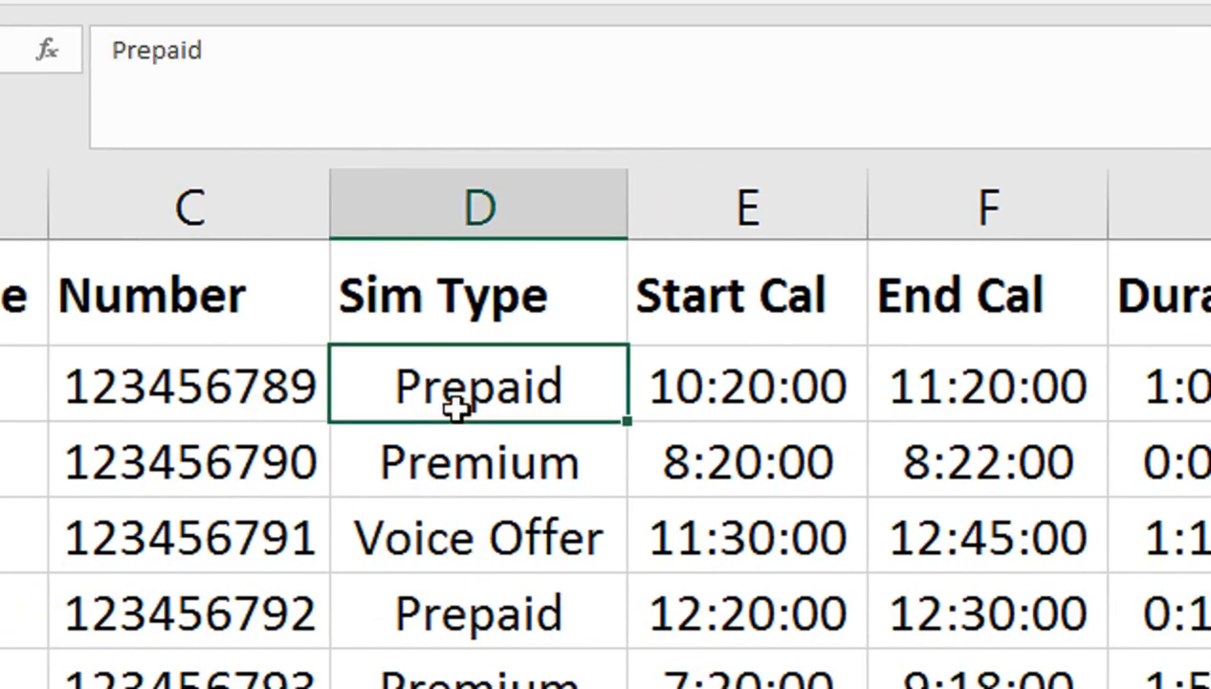
drag(456, 407, 465, 530)
key(ctrl+c)
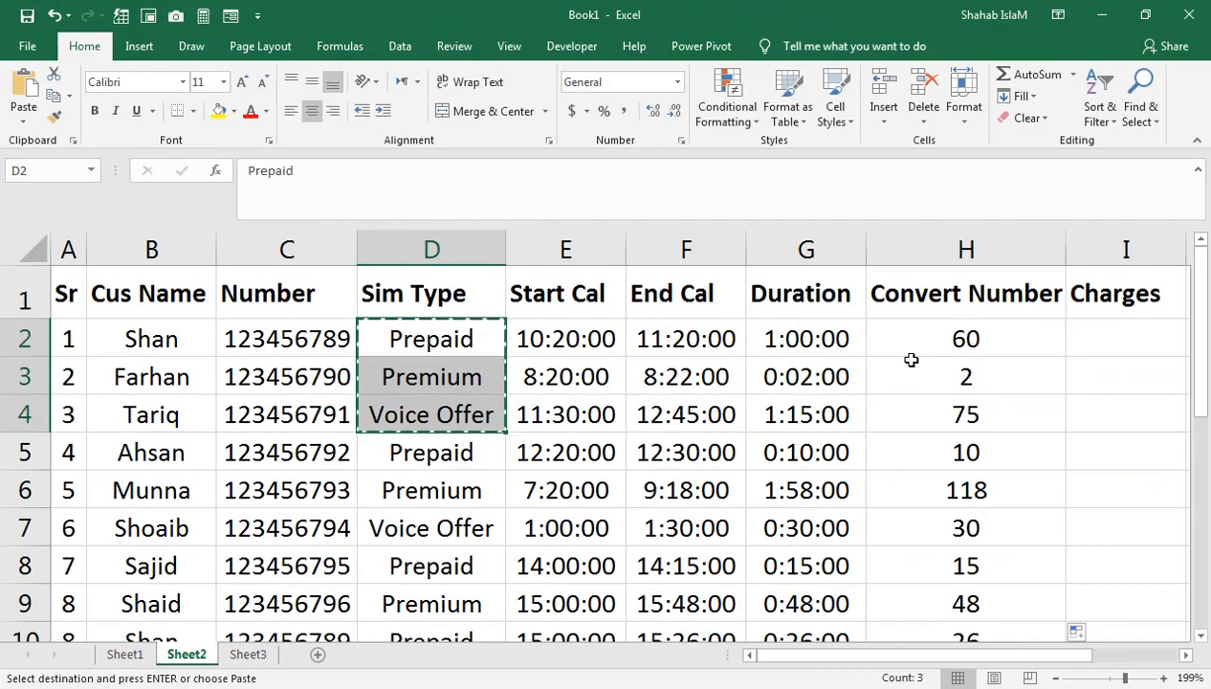
drag(911, 359, 938, 375)
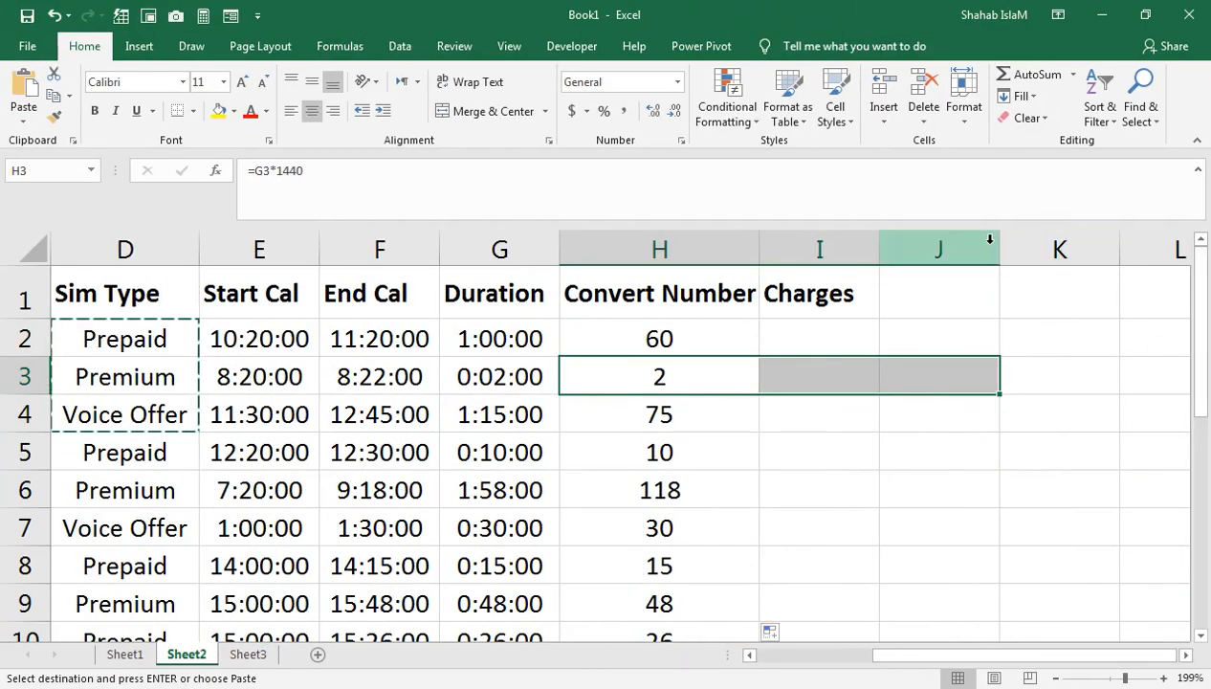
drag(1000, 246, 915, 277)
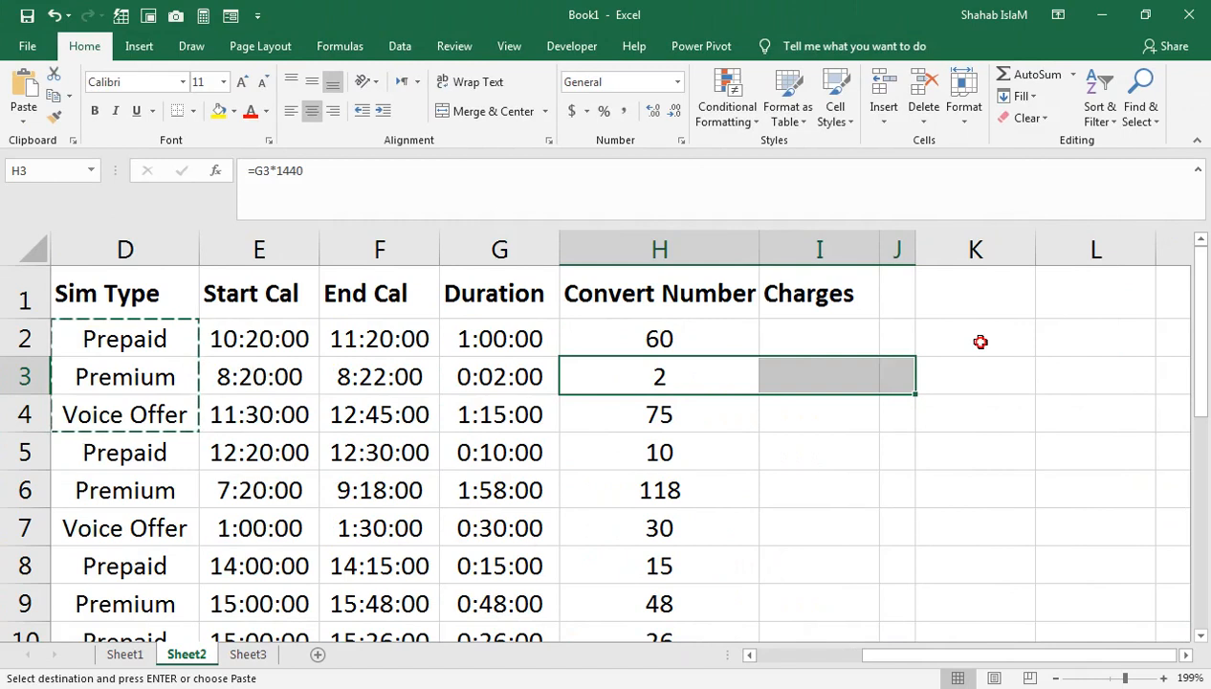
click(980, 341)
key(ctrl+v)
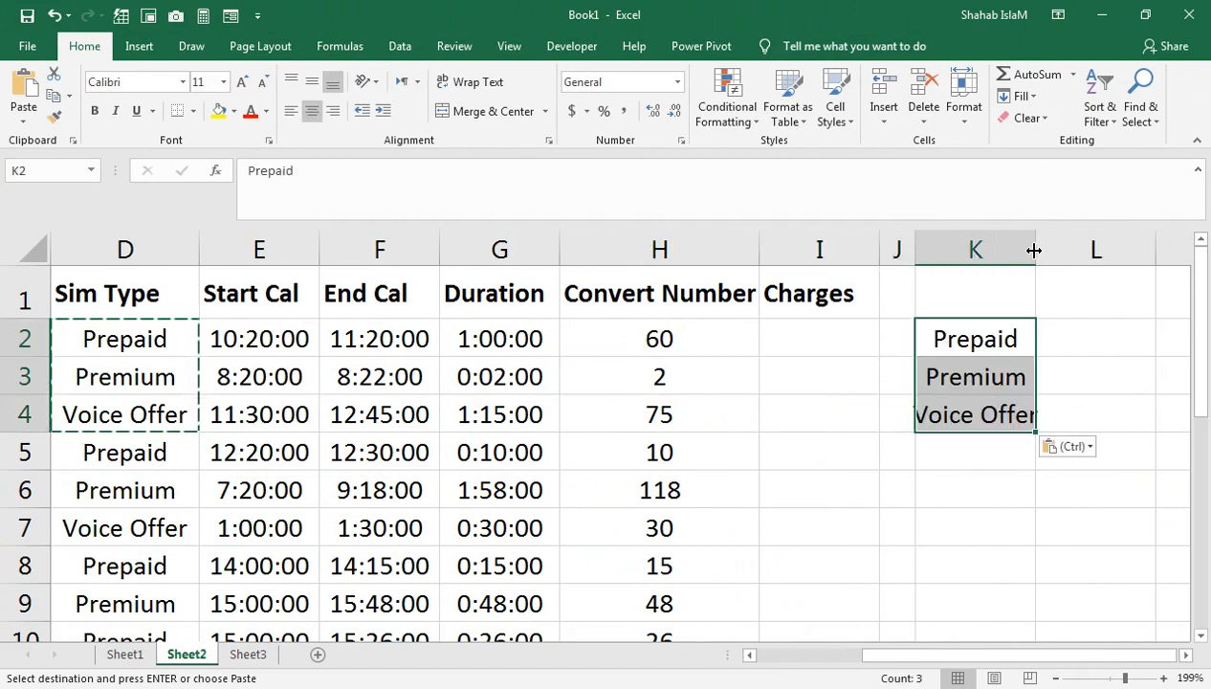
drag(1034, 250, 1064, 249)
Enter the Prepaid rate values 25, 50, 75 and 100 in cells L2 to O2.
click(1109, 347)
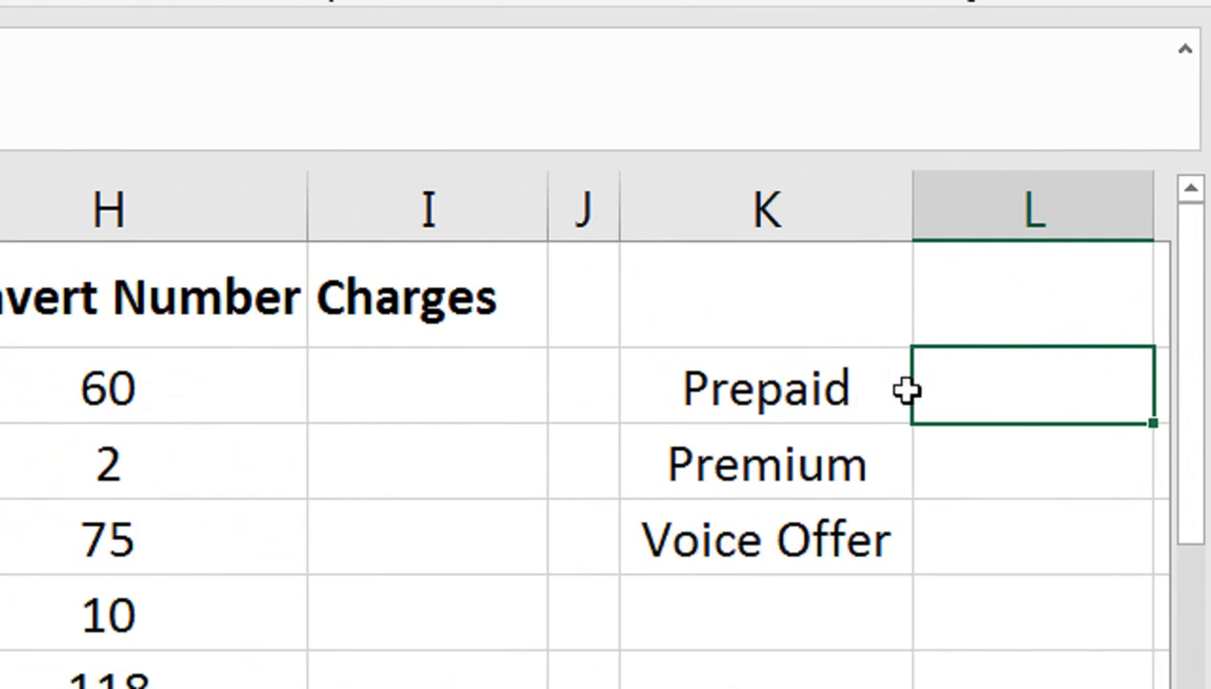
text(25)
key(Return)
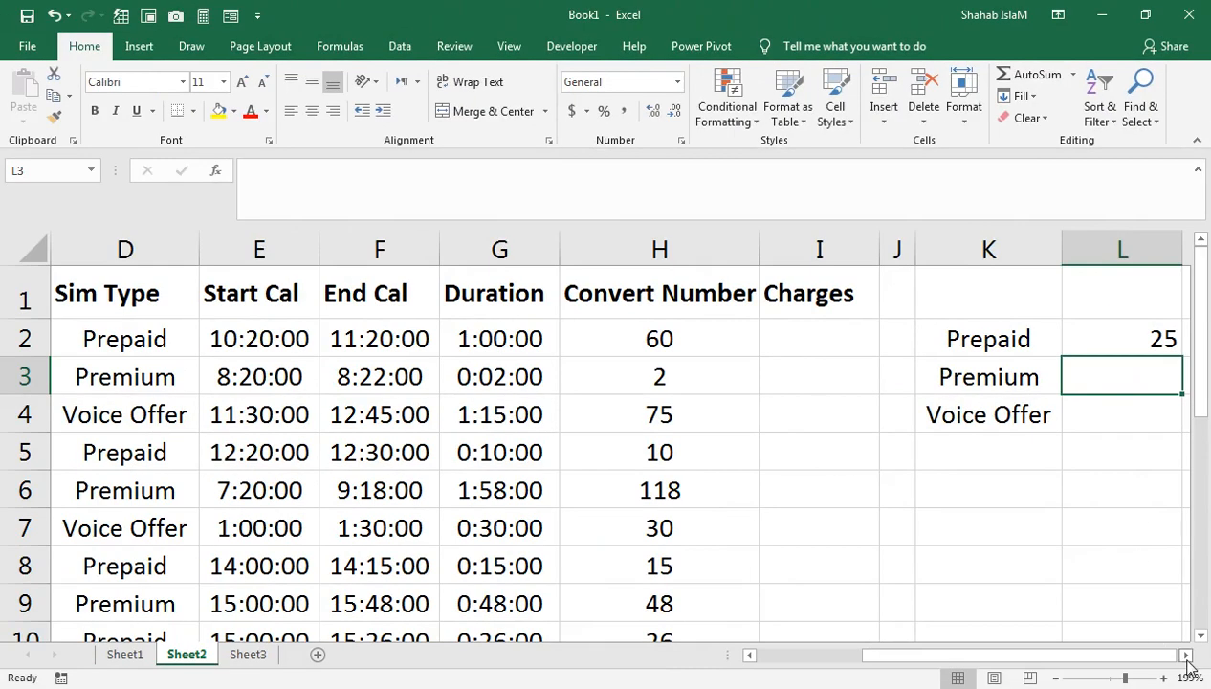
click(1186, 658)
click(938, 342)
text(50)
key(Return)
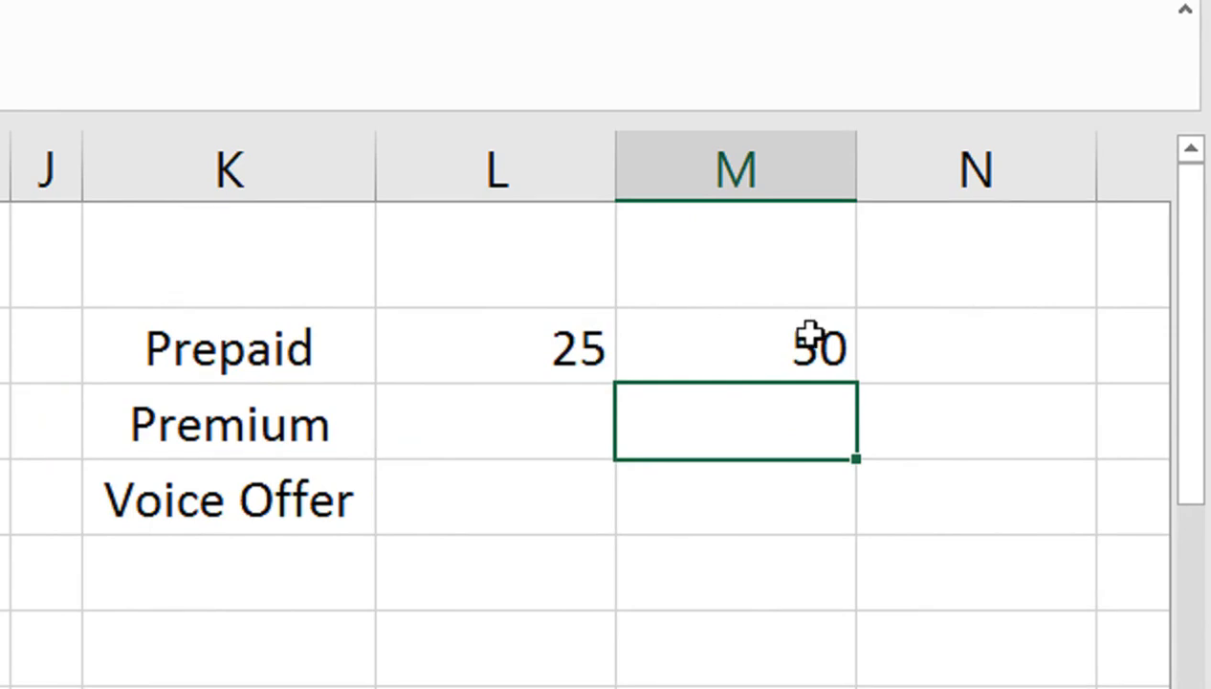
click(905, 345)
text(75)
key(Return)
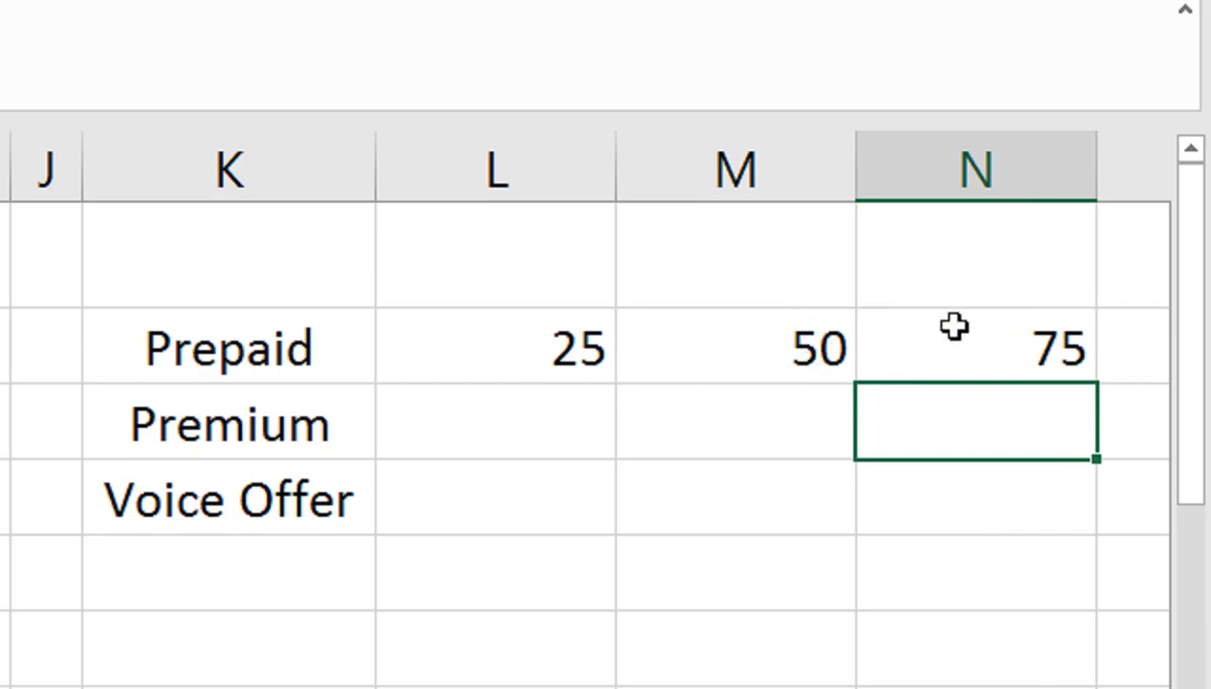
click(1131, 346)
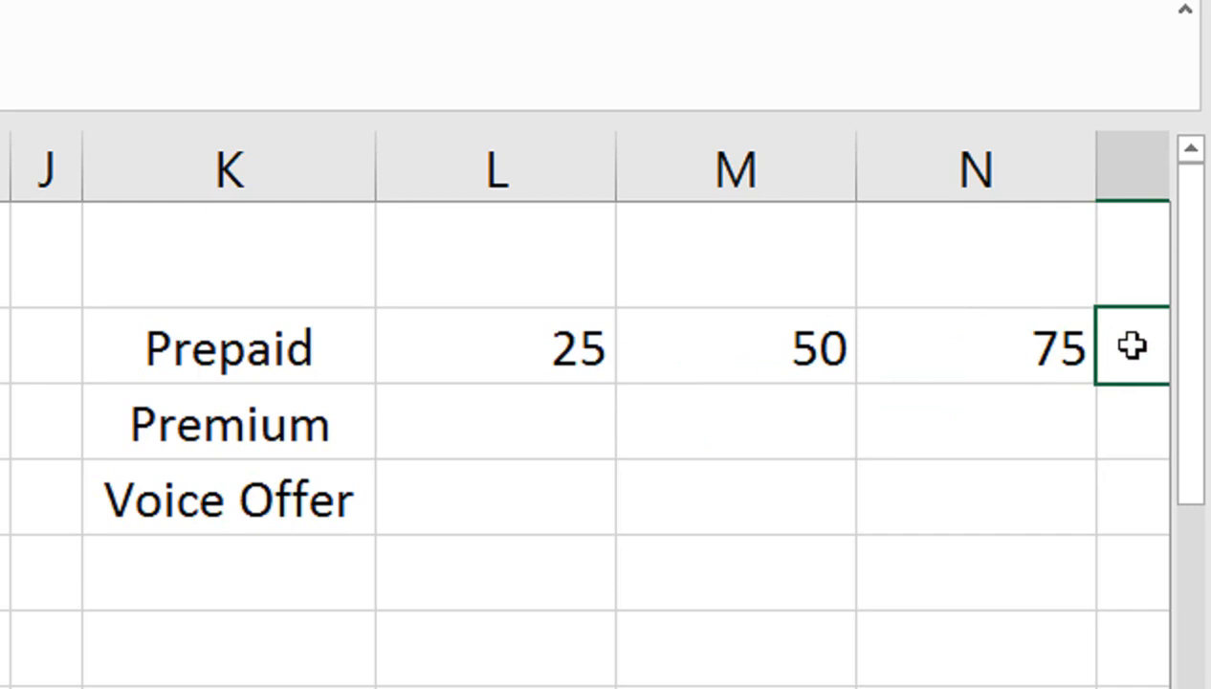
text(100)
key(Return)
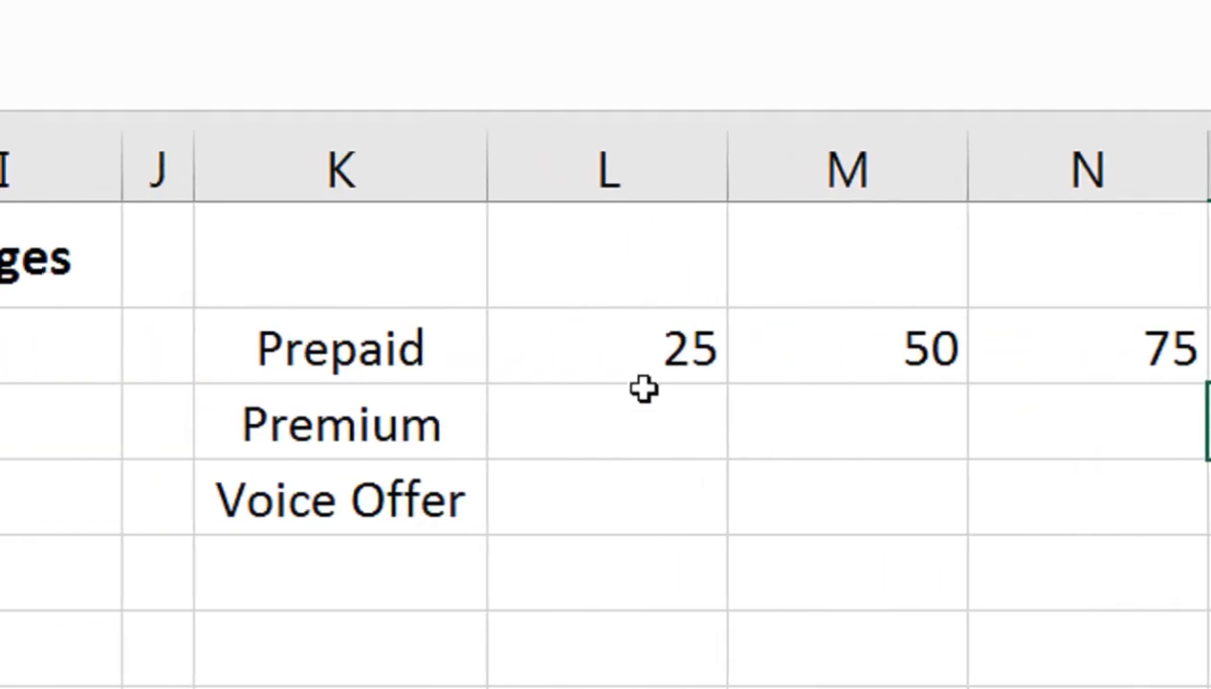
Enter the Premium rate values 10, 20, 30 and 40 in cells L3 to O3.
click(624, 413)
text(10)
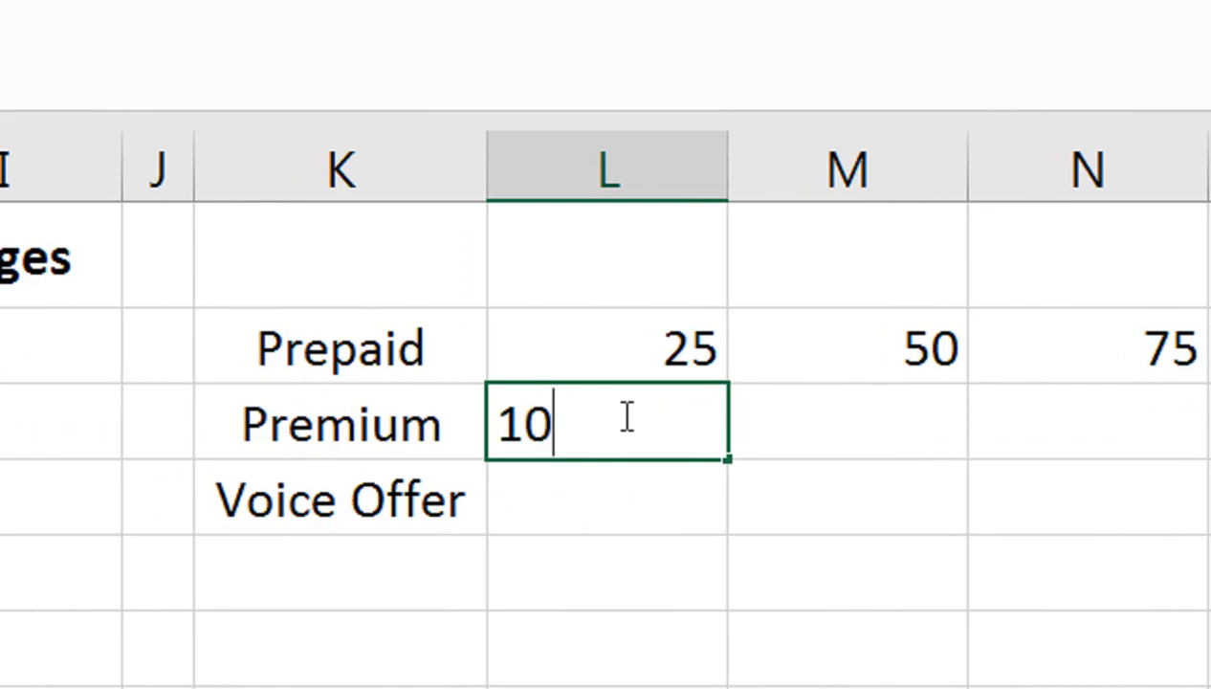
key(Return)
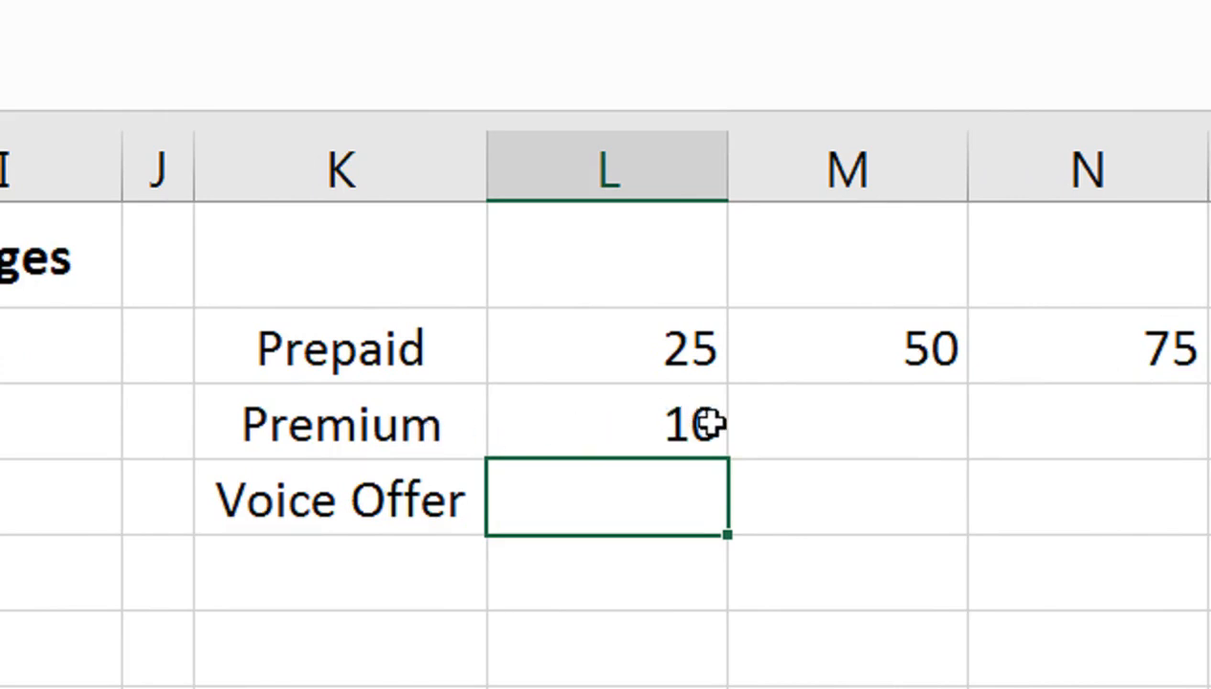
click(791, 424)
text(20)
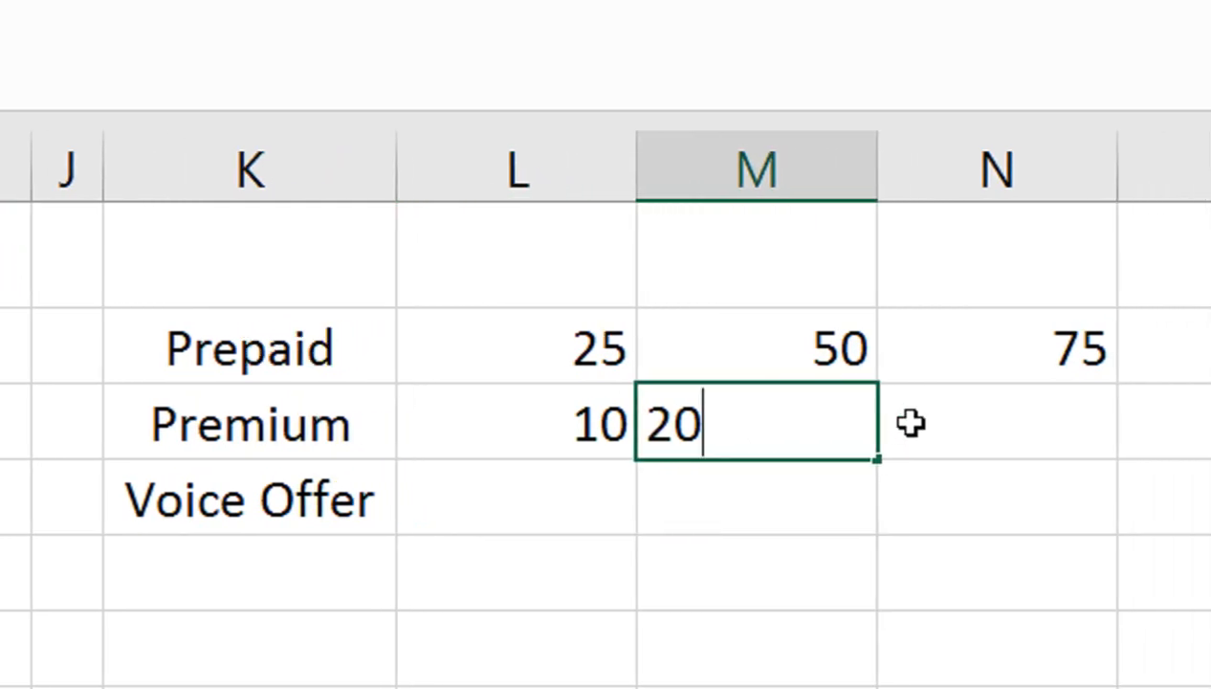
click(915, 439)
text(30)
key(Return)
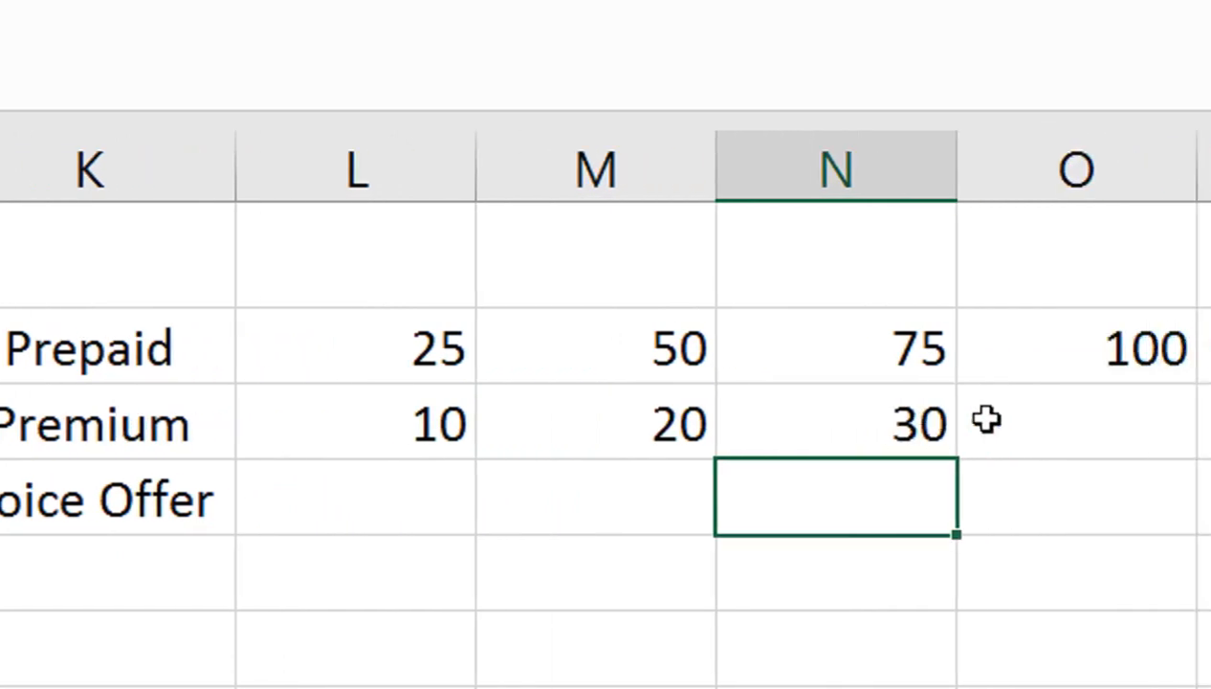
click(1004, 421)
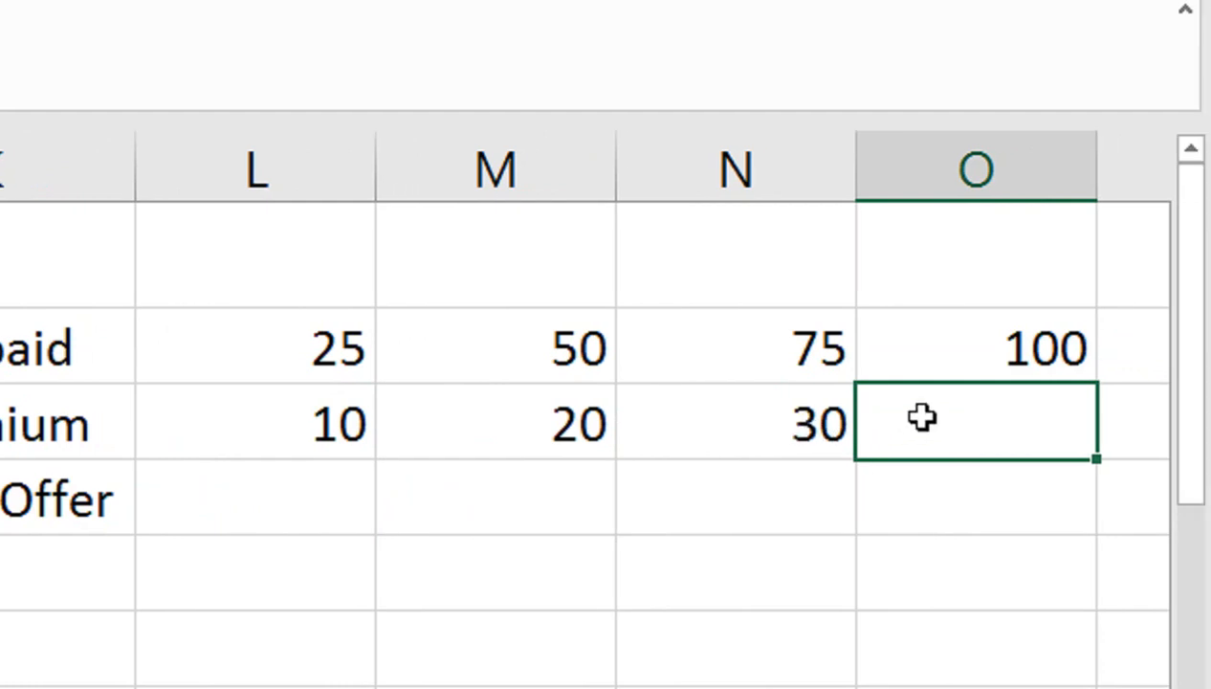
text(40)
key(Return)
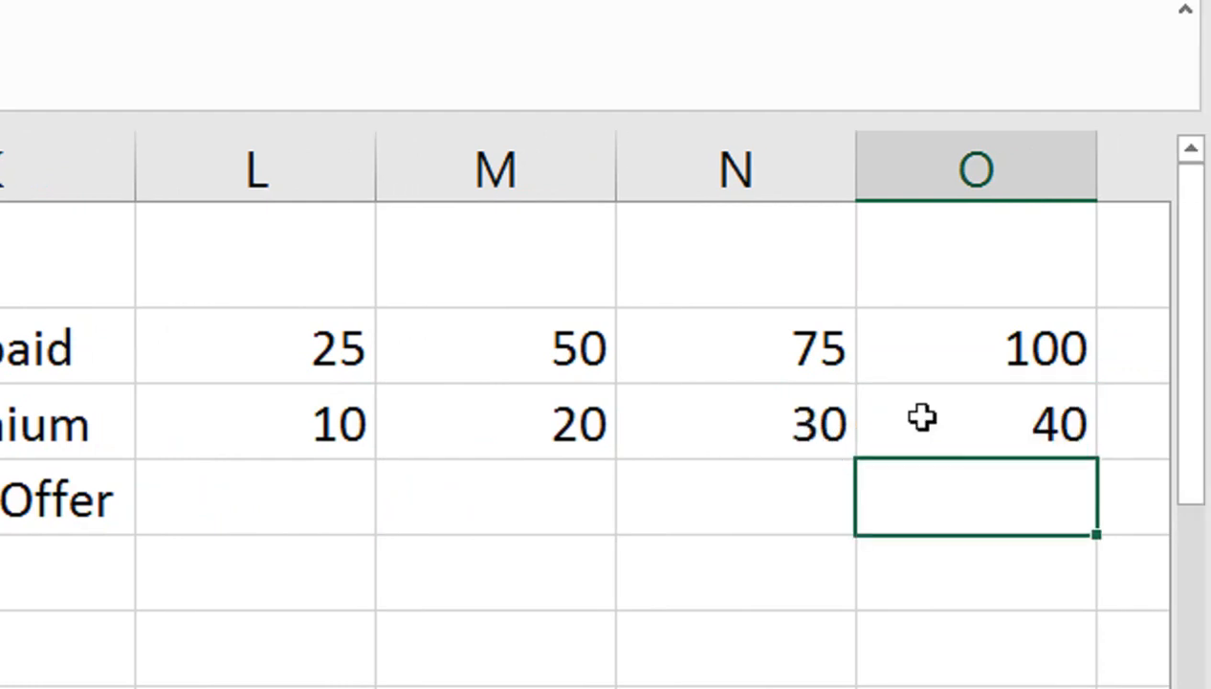
Enter the Voice Offer rate values 20, 40, 60 and 80 in cells L4 to O4.
key(Left)
key(Left)
key(Left)
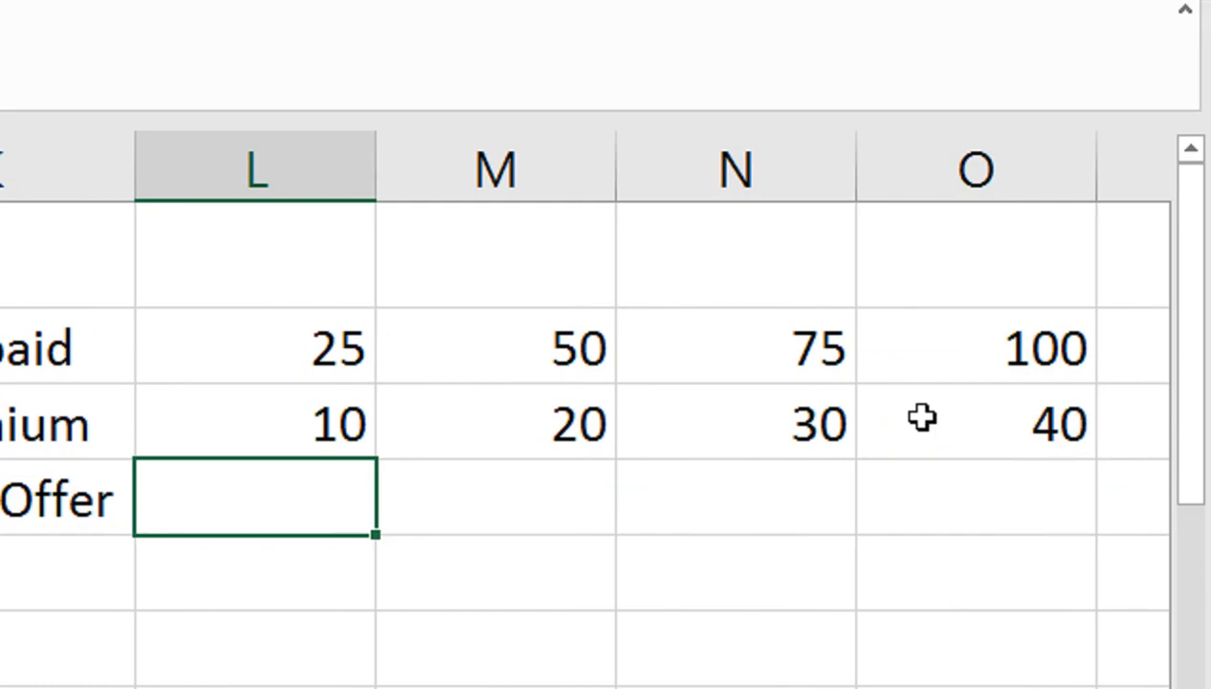
text(20)
key(Return)
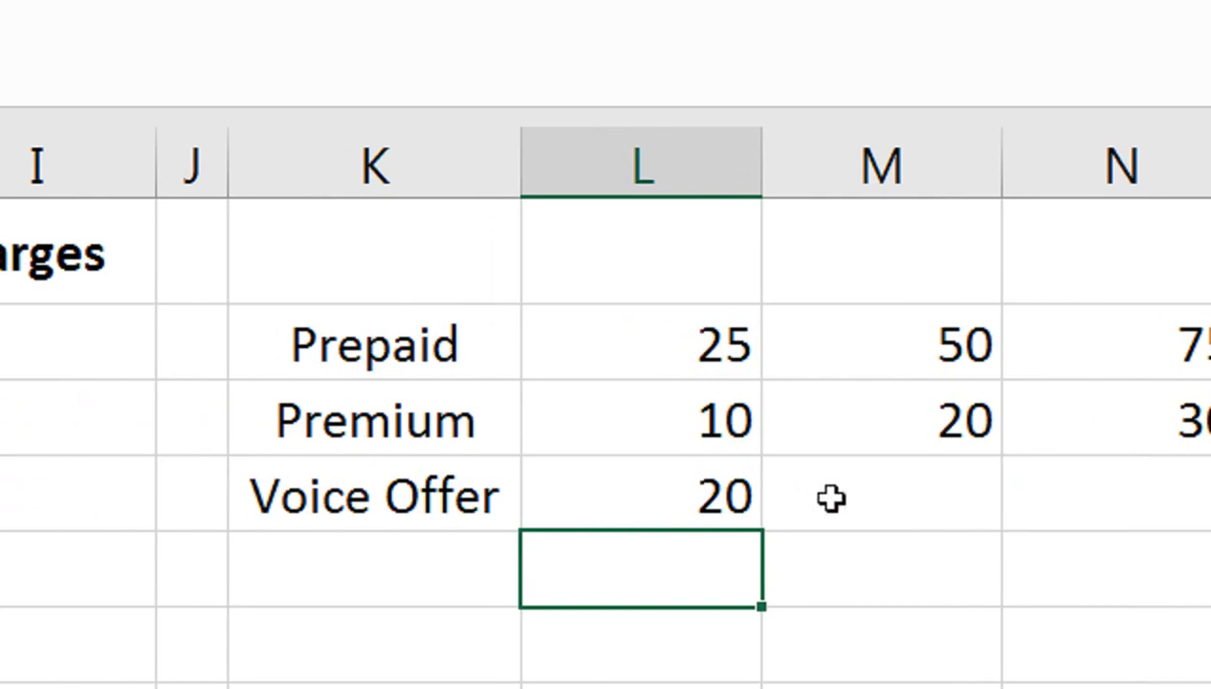
click(868, 495)
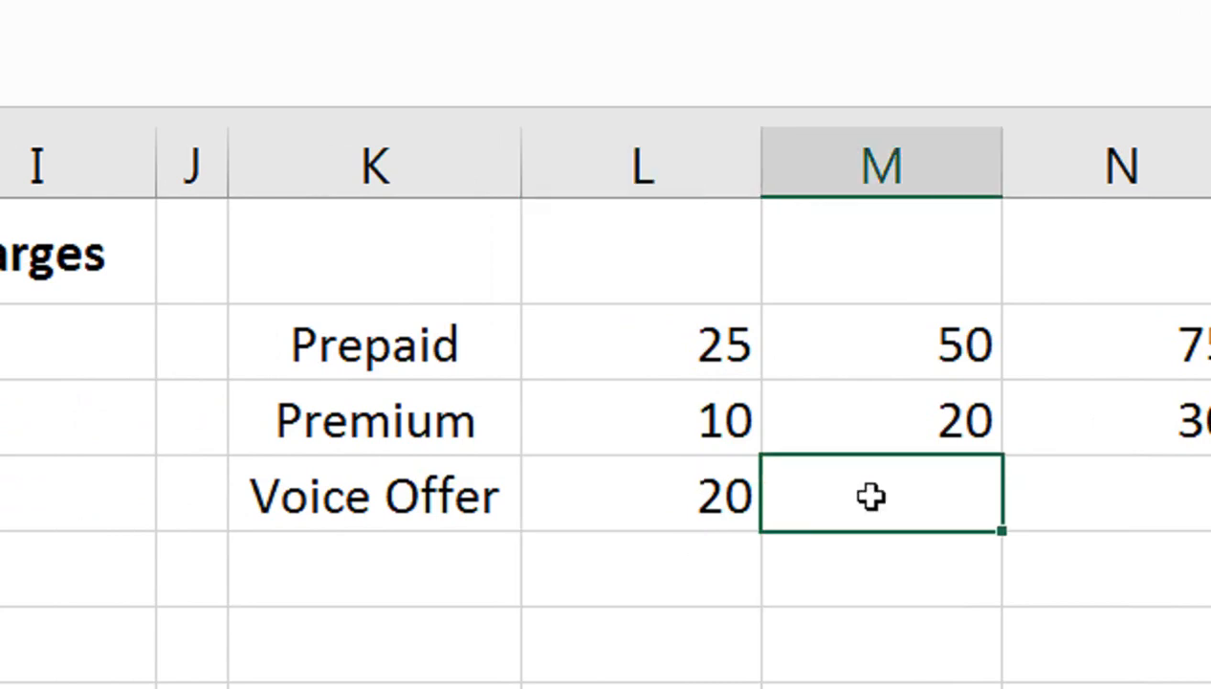
text(40)
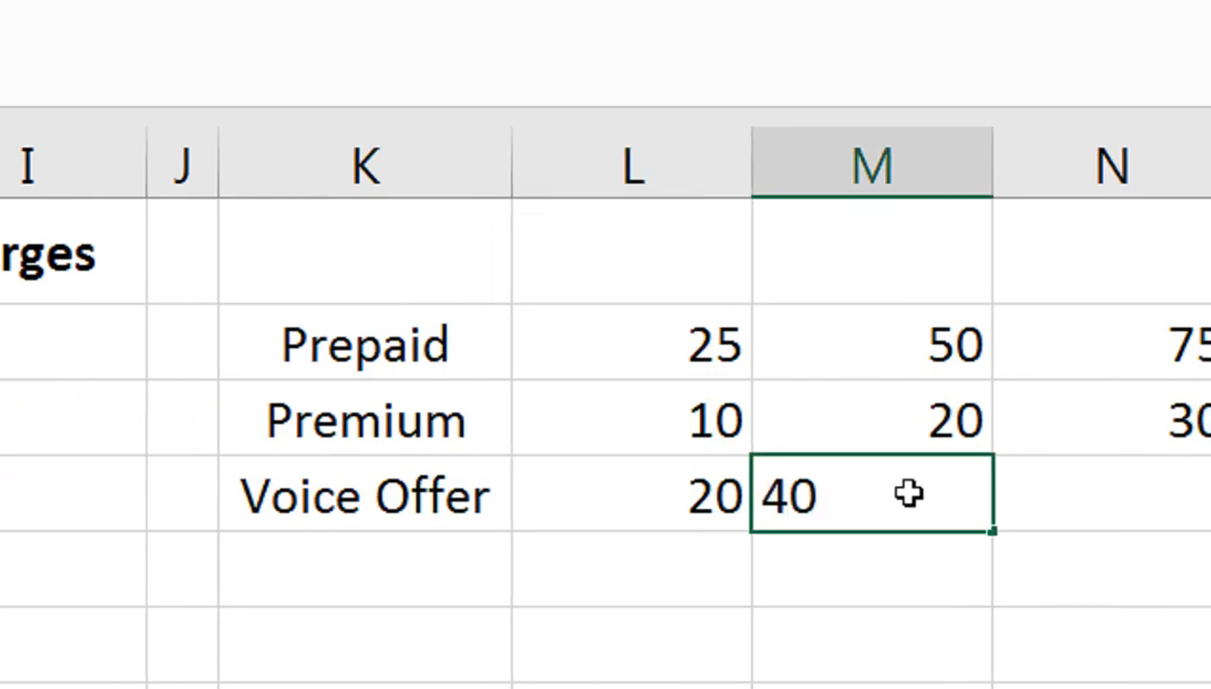
key(Return)
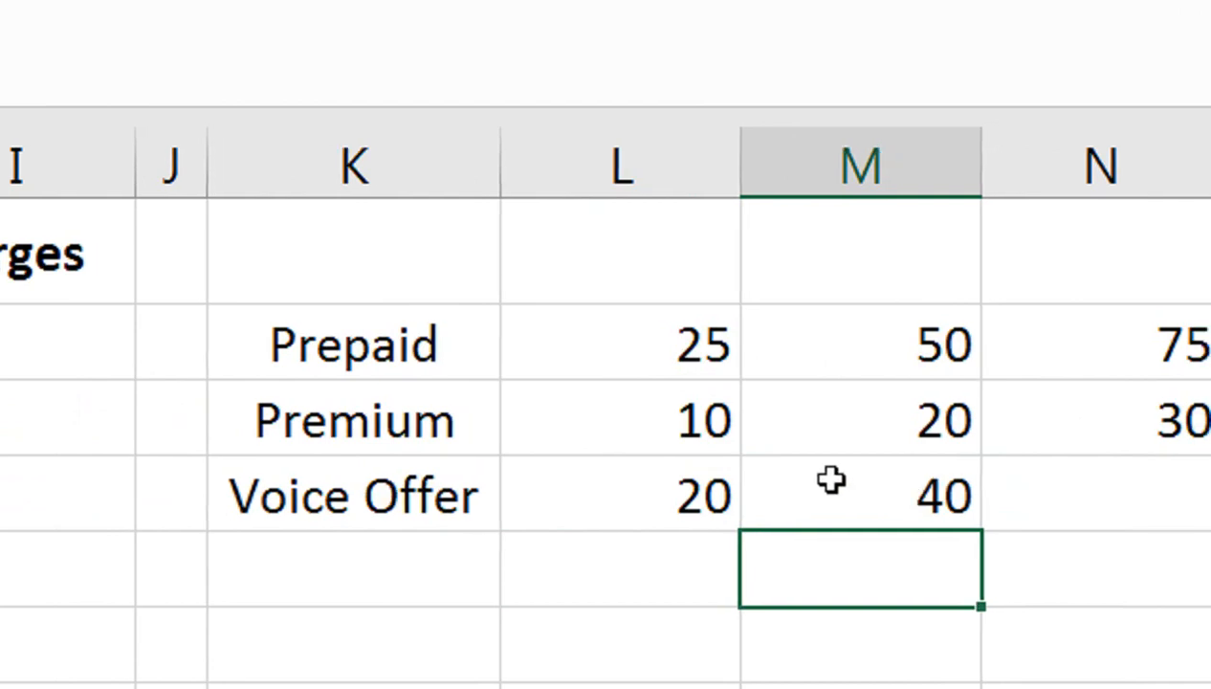
click(908, 504)
text(60)
key(Return)
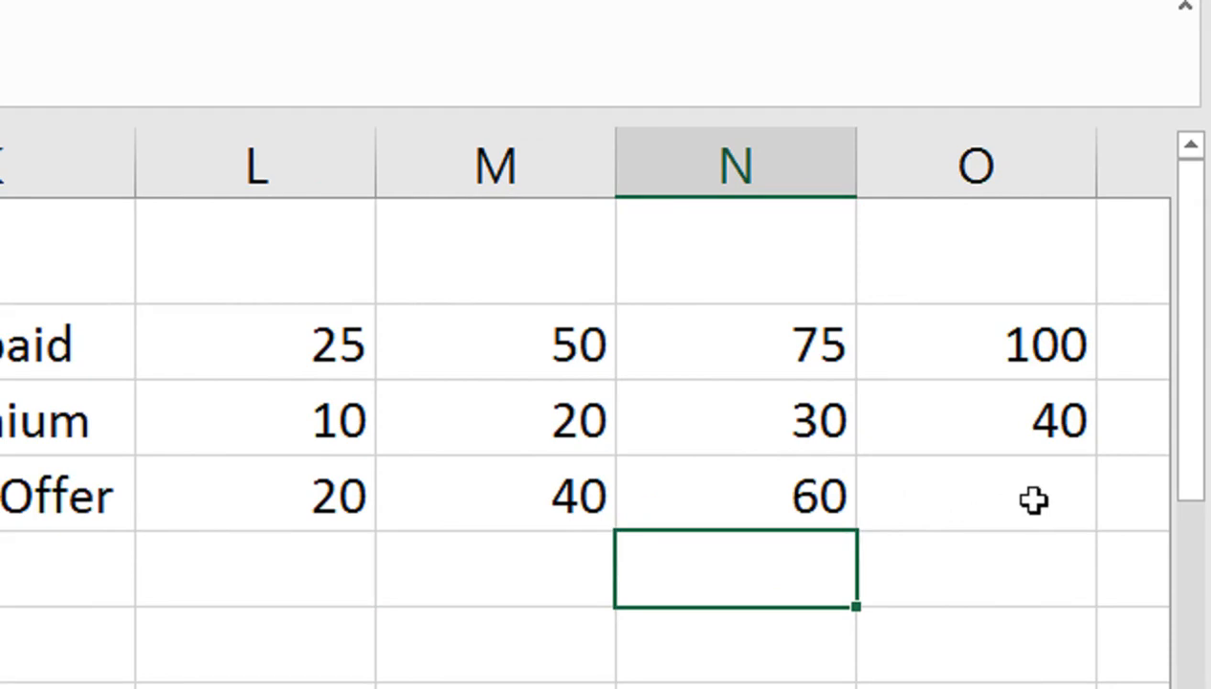
click(995, 499)
text(80)
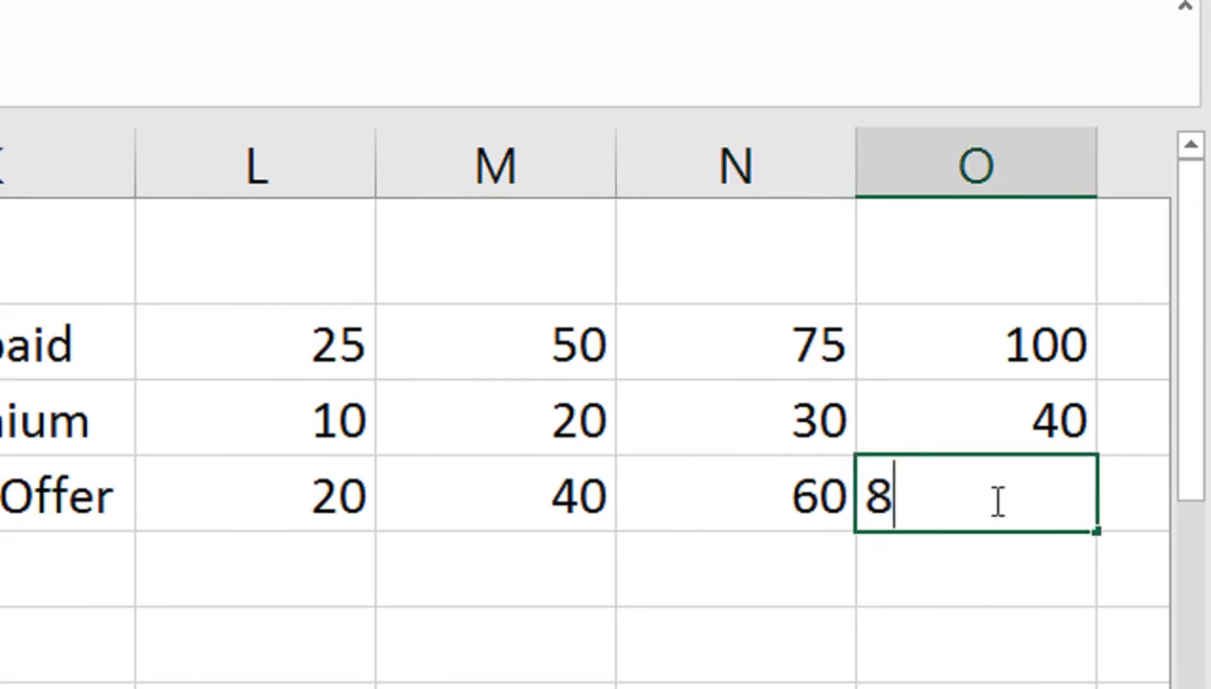
key(Return)
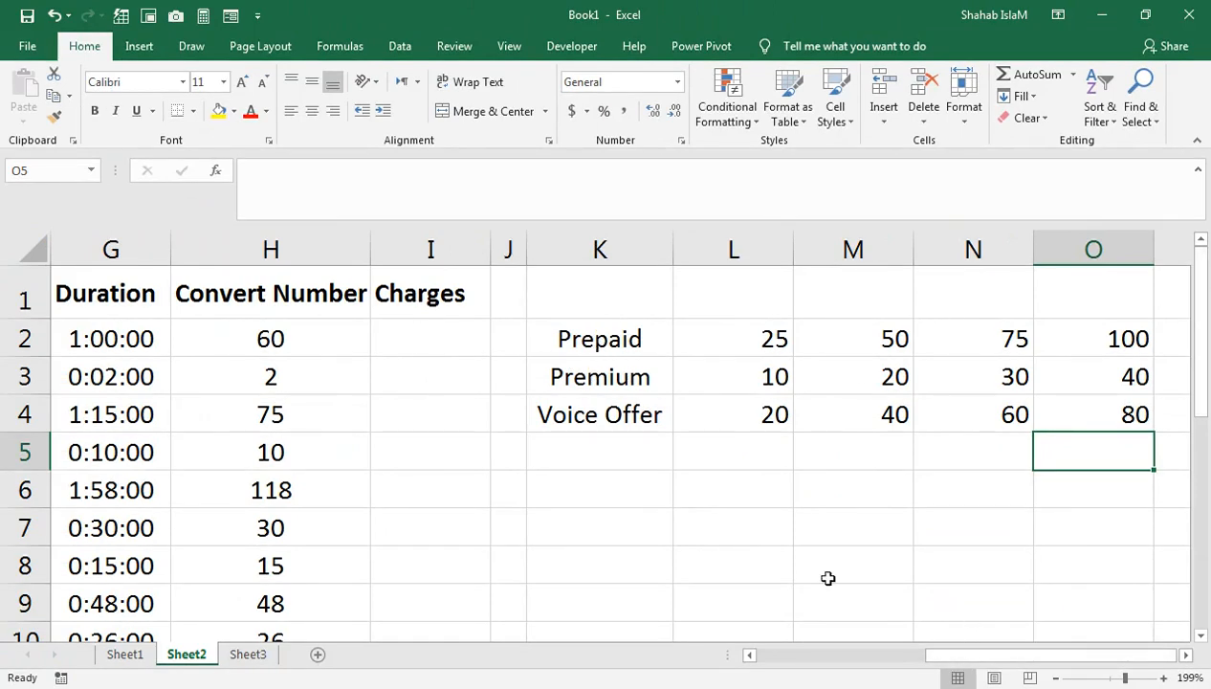
Begin the first Charges formula in I2 with an IF function testing whether D2 equals "Prepaid".
drag(962, 661, 753, 658)
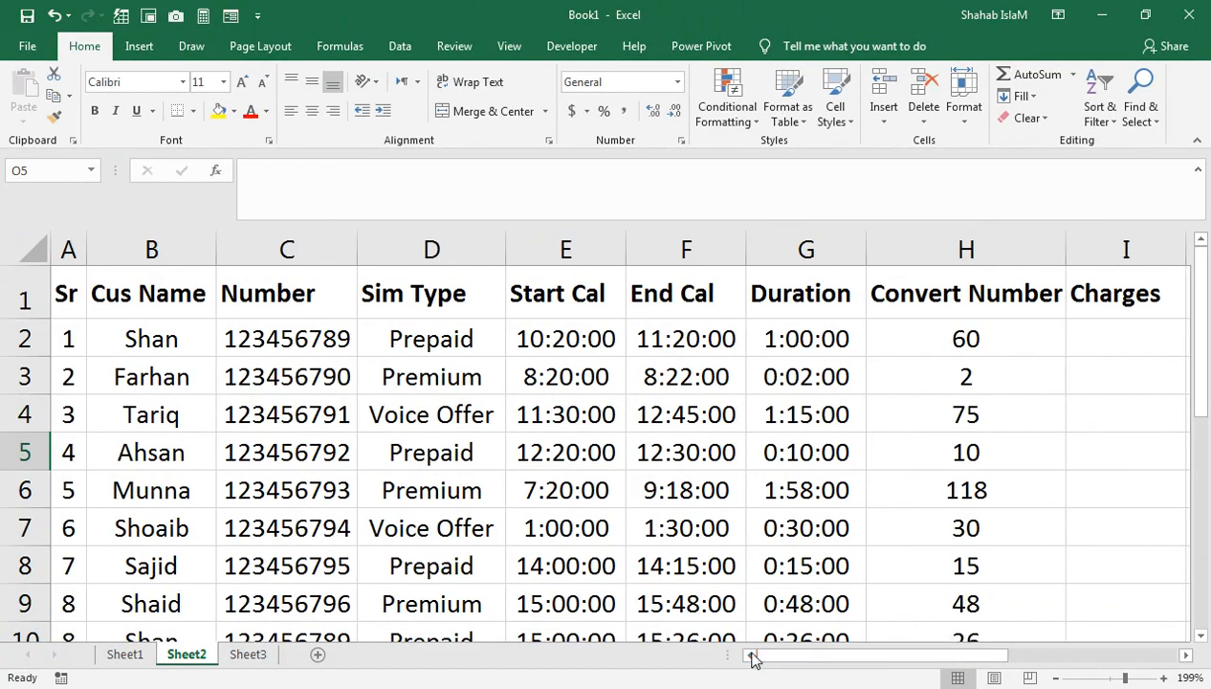
click(1119, 335)
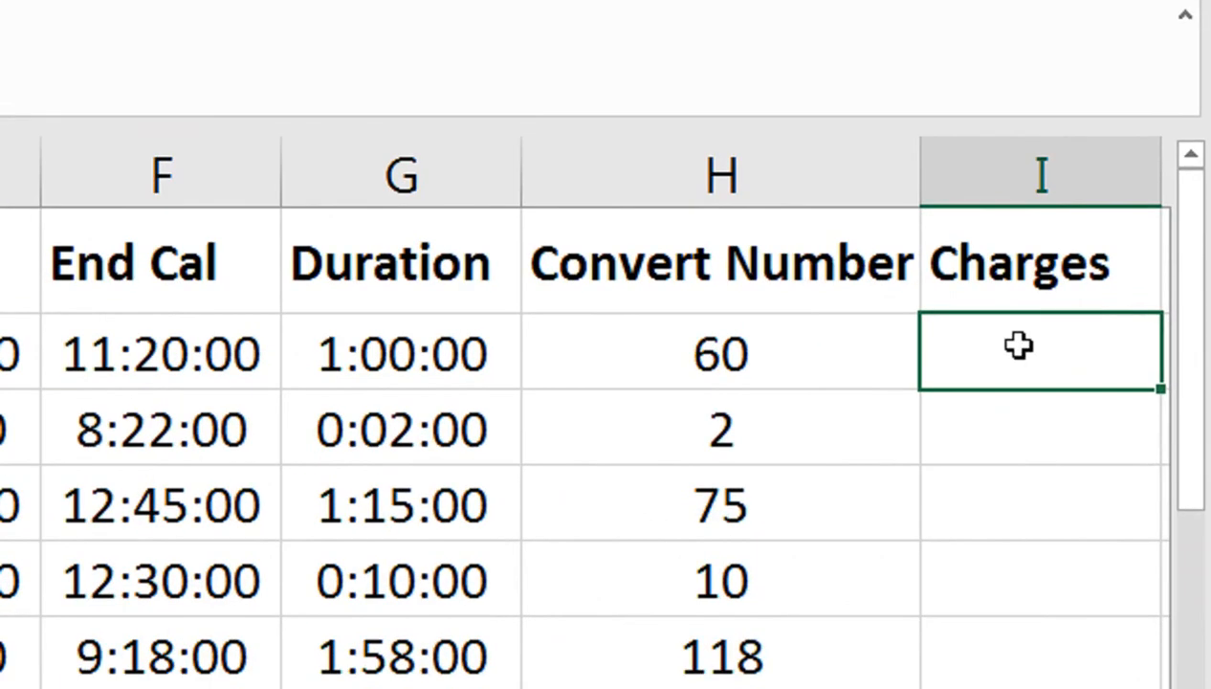
text(=i)
key(Tab)
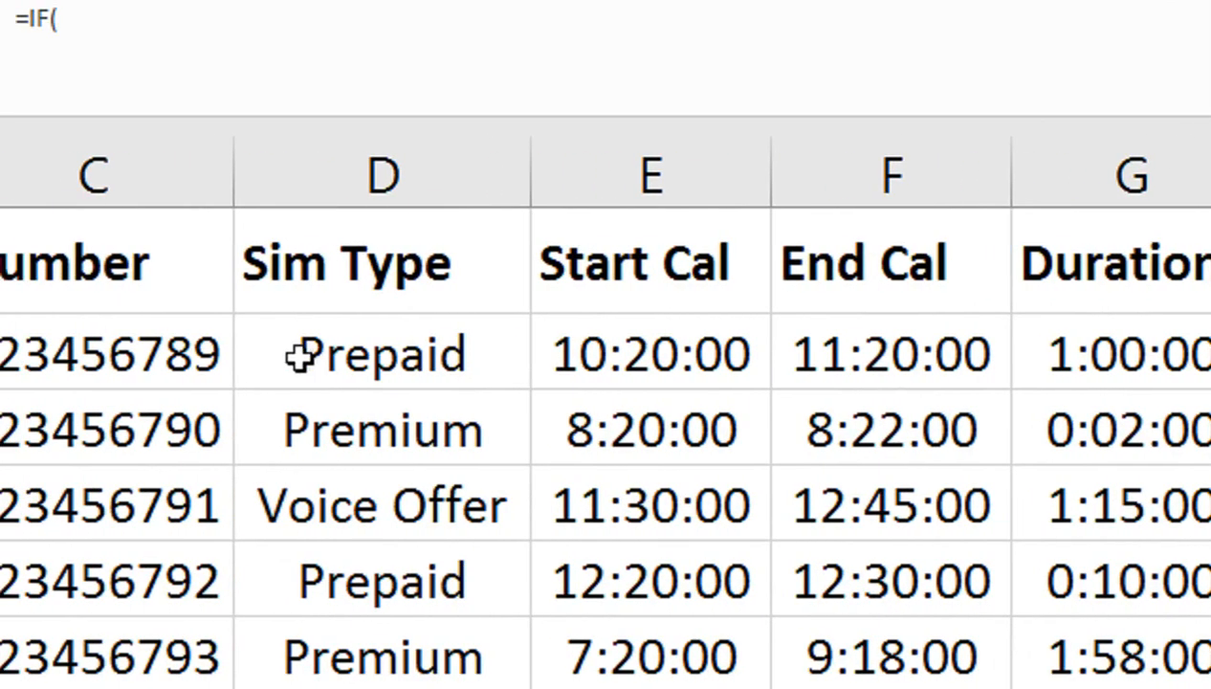
click(74, 381)
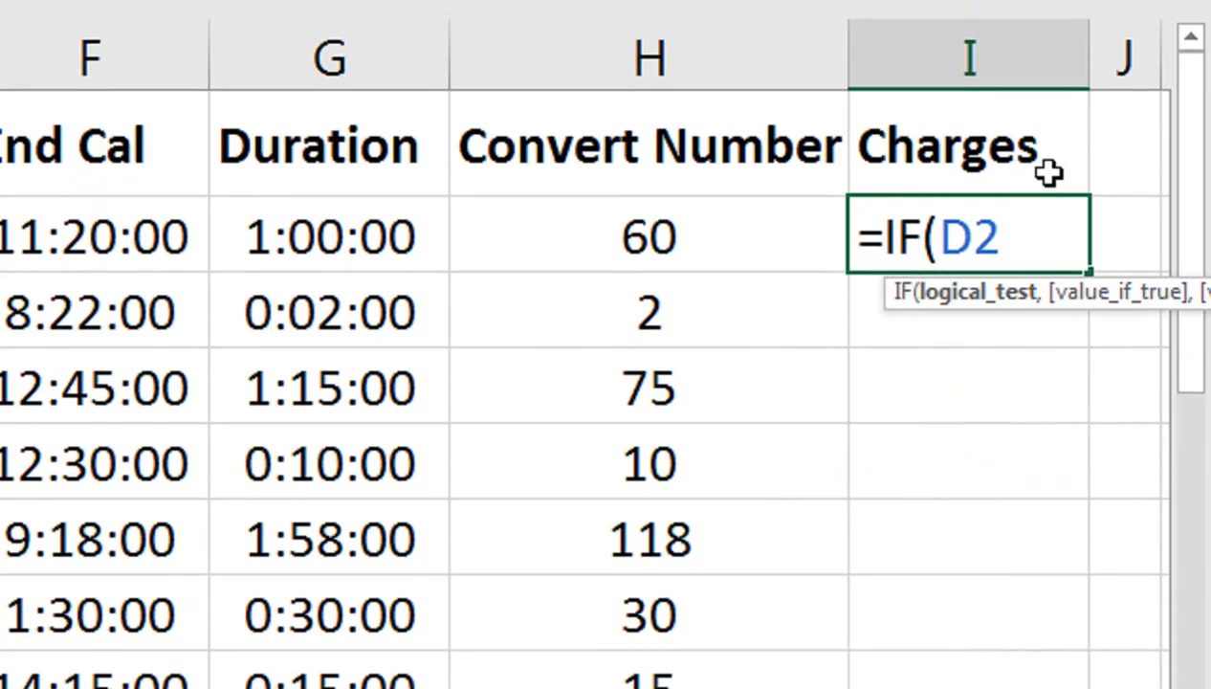
text(=)
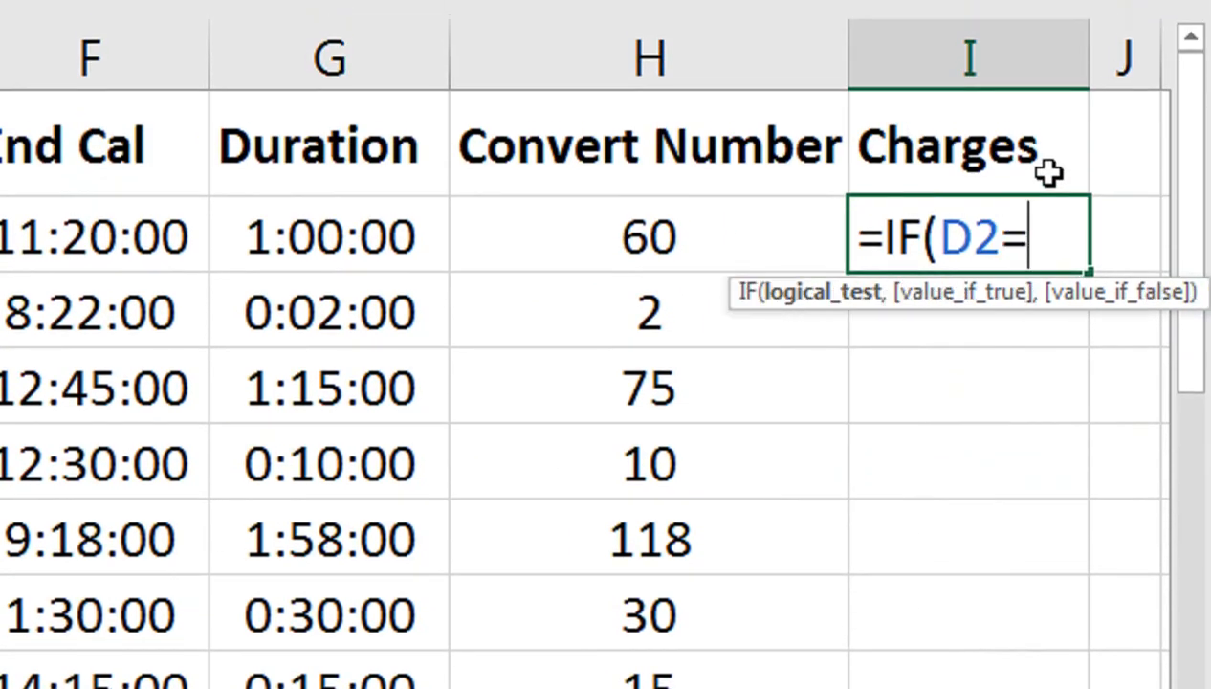
text("Prepaid")
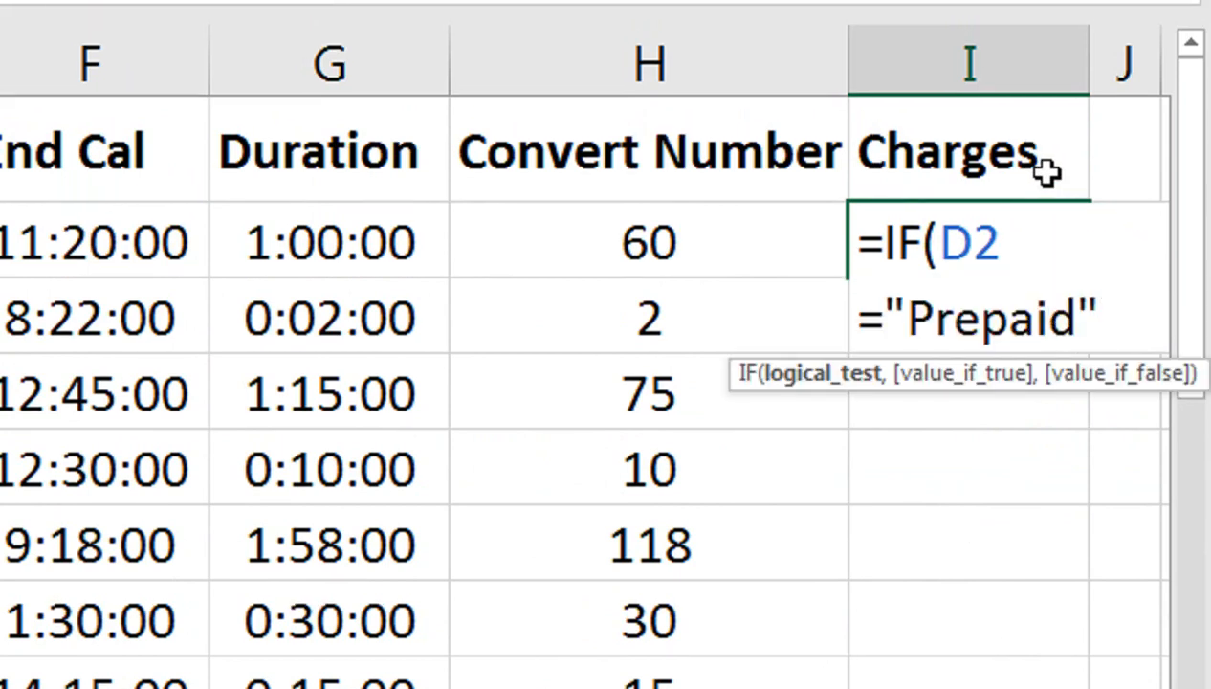
text(,)
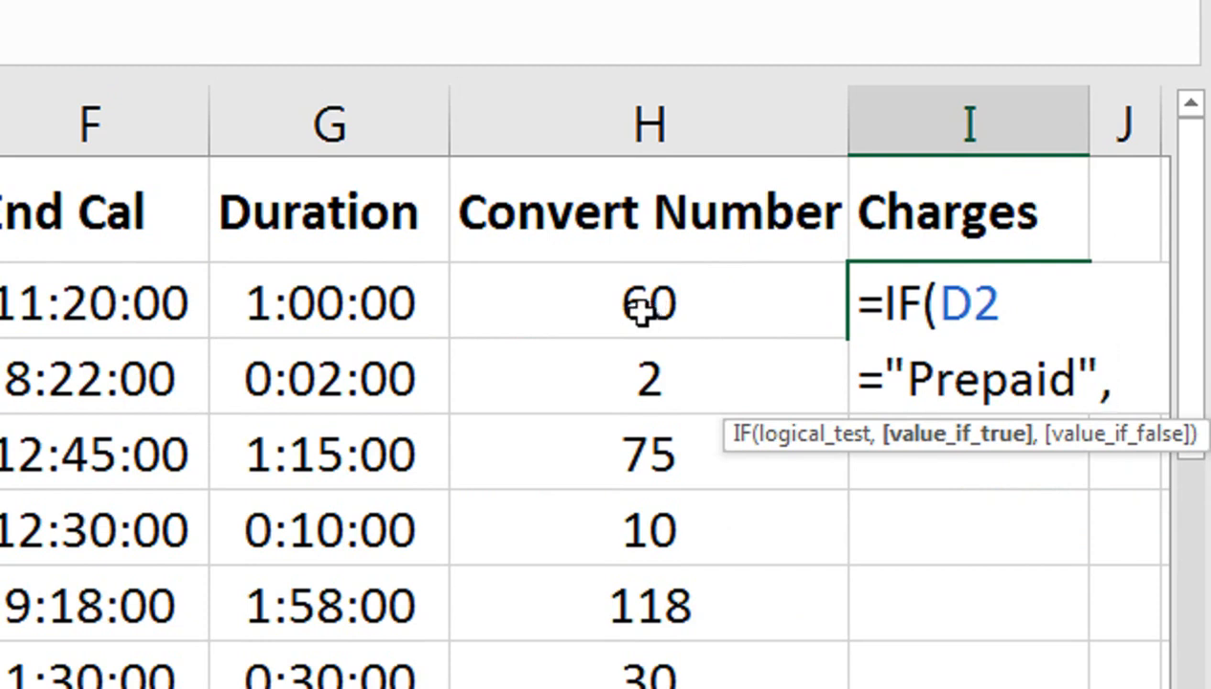
Set the true result of the IF formula in I2 to CEILING(H2,25) and continue to the false argument.
text(ce)
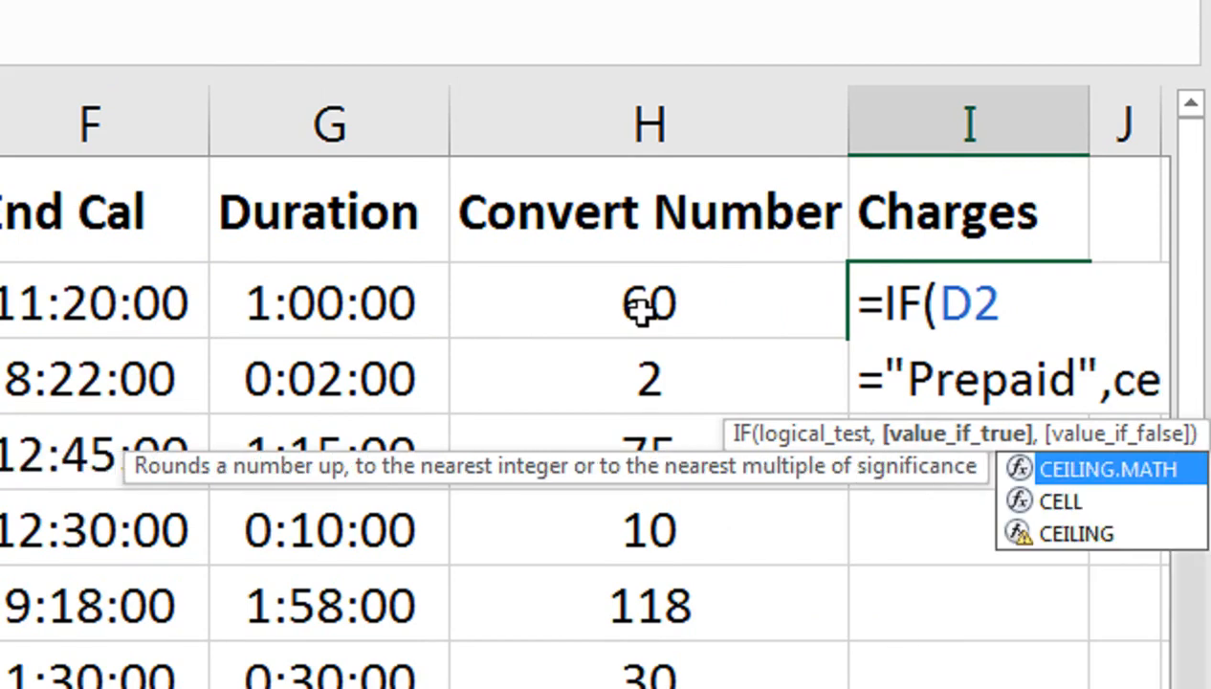
key(Down)
key(Down)
key(Tab)
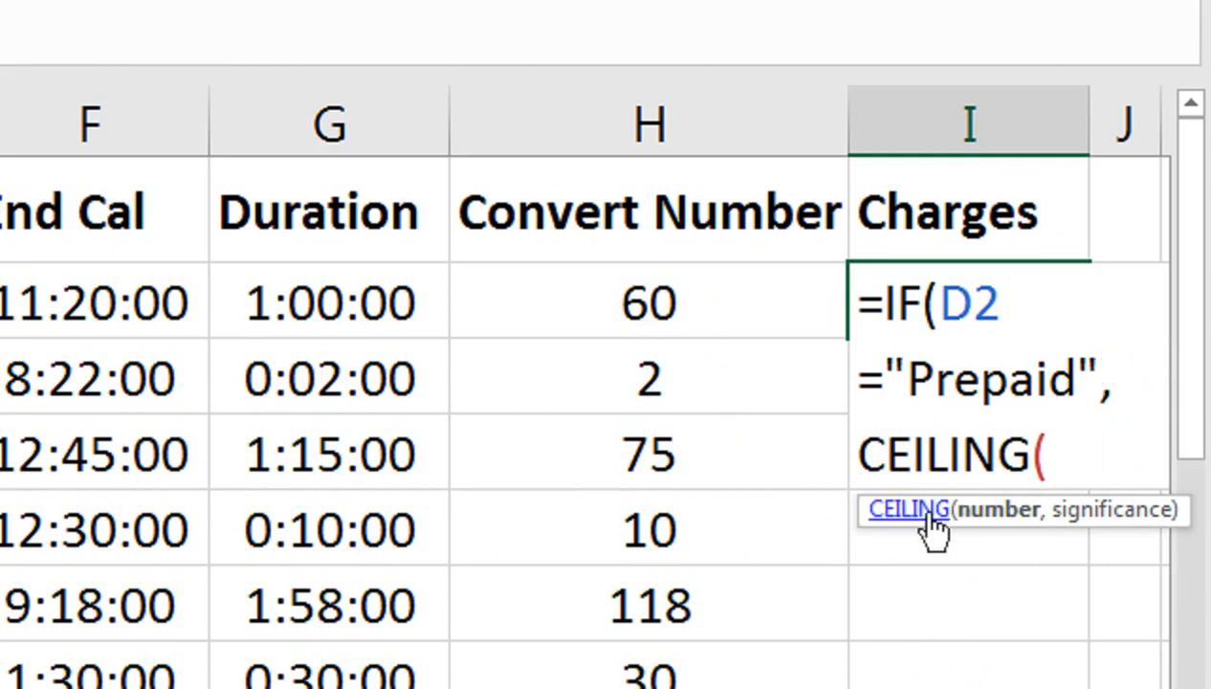
click(716, 302)
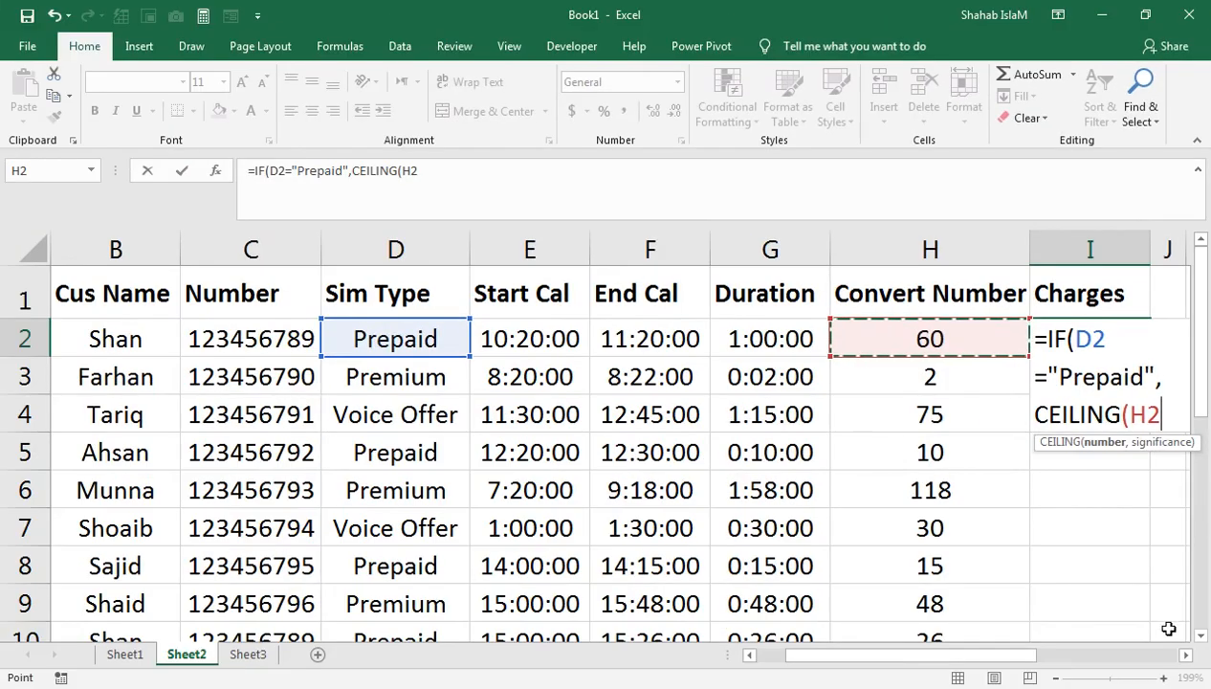
click(1186, 656)
click(1186, 656)
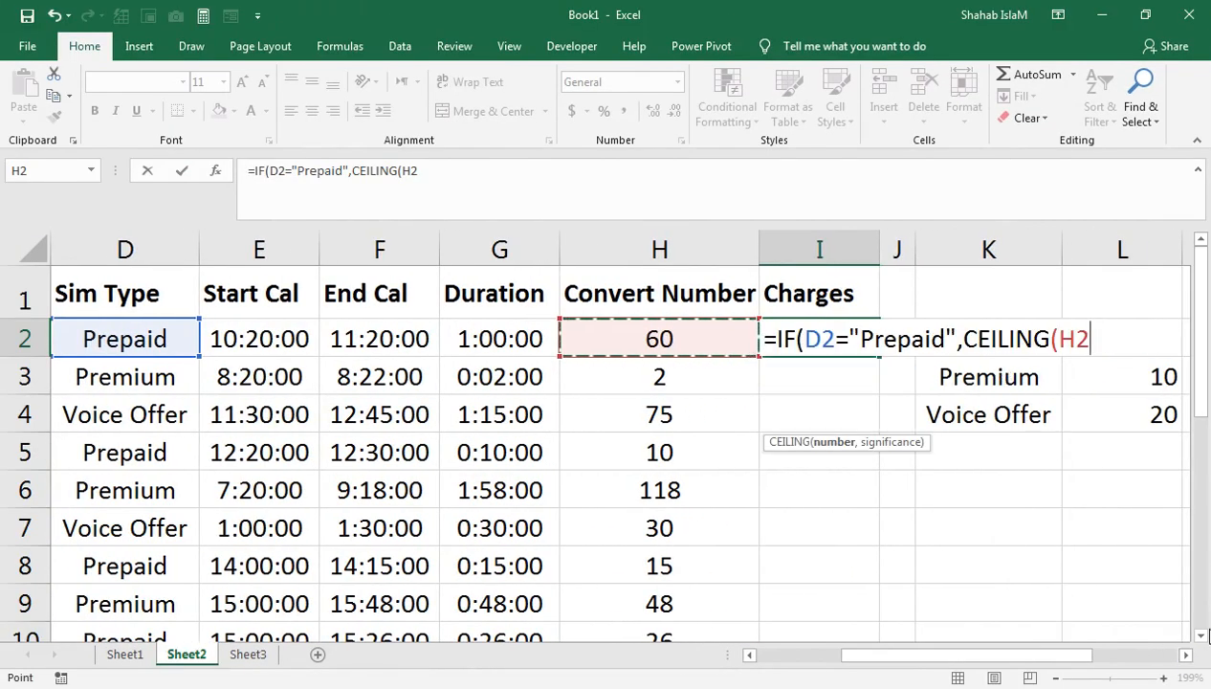
click(1187, 655)
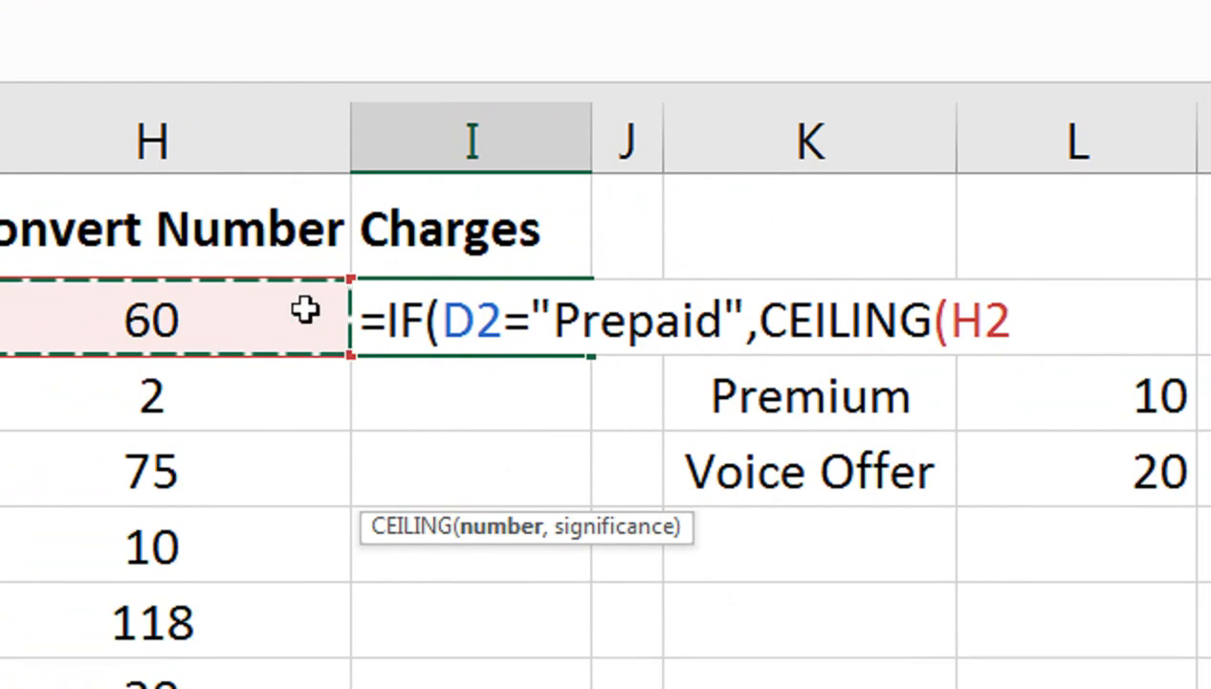
text(,)
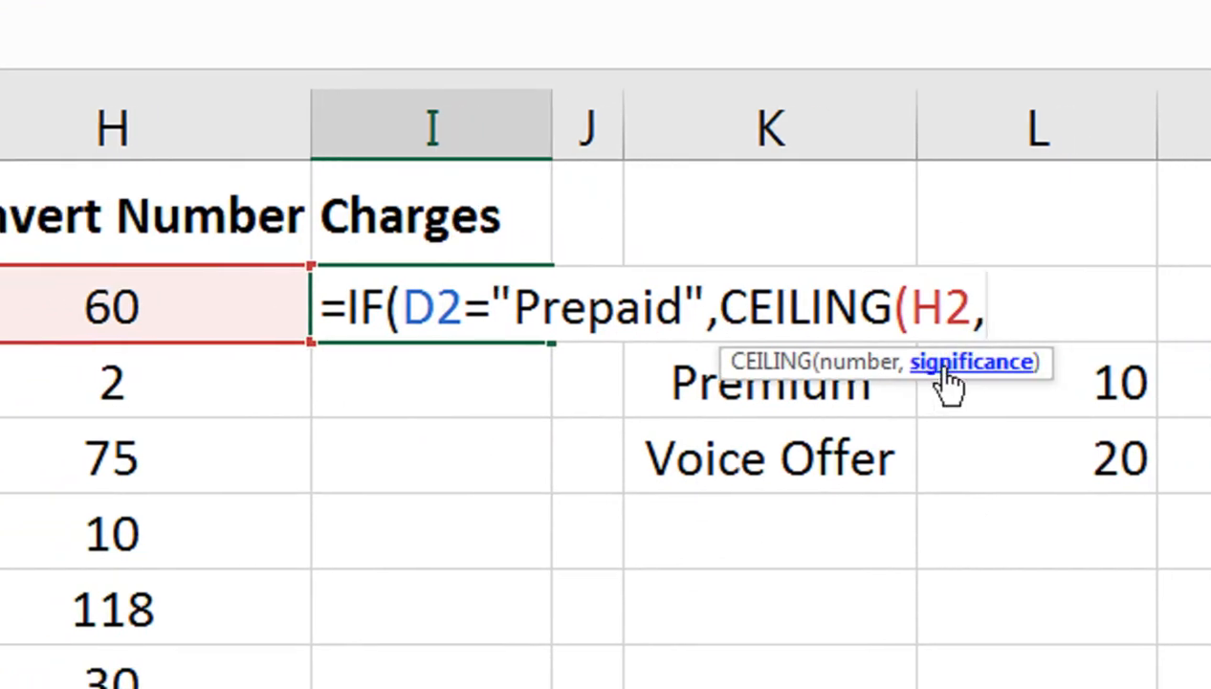
text(25)
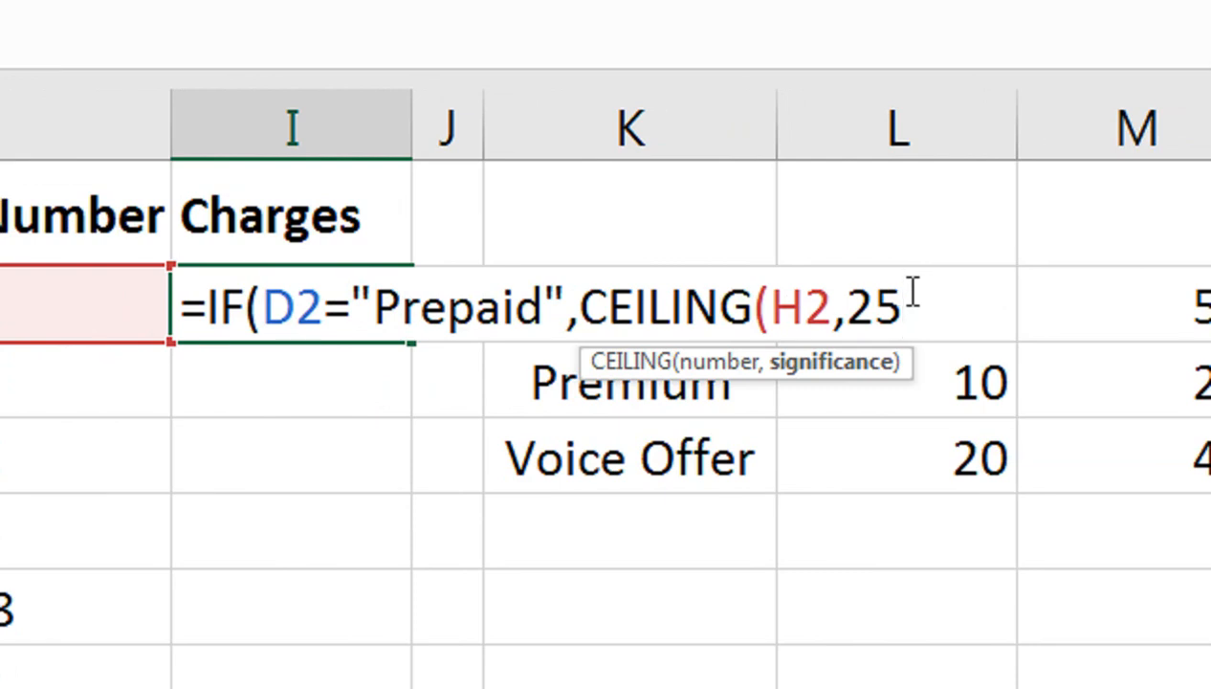
text())
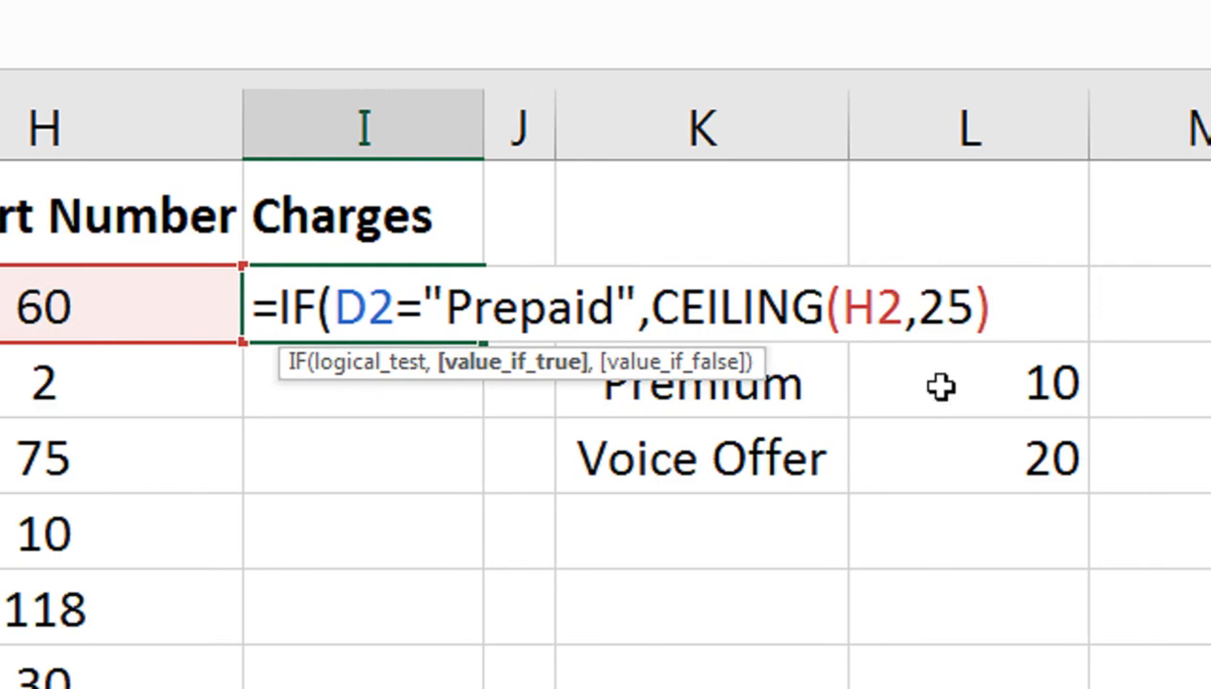
text(,)
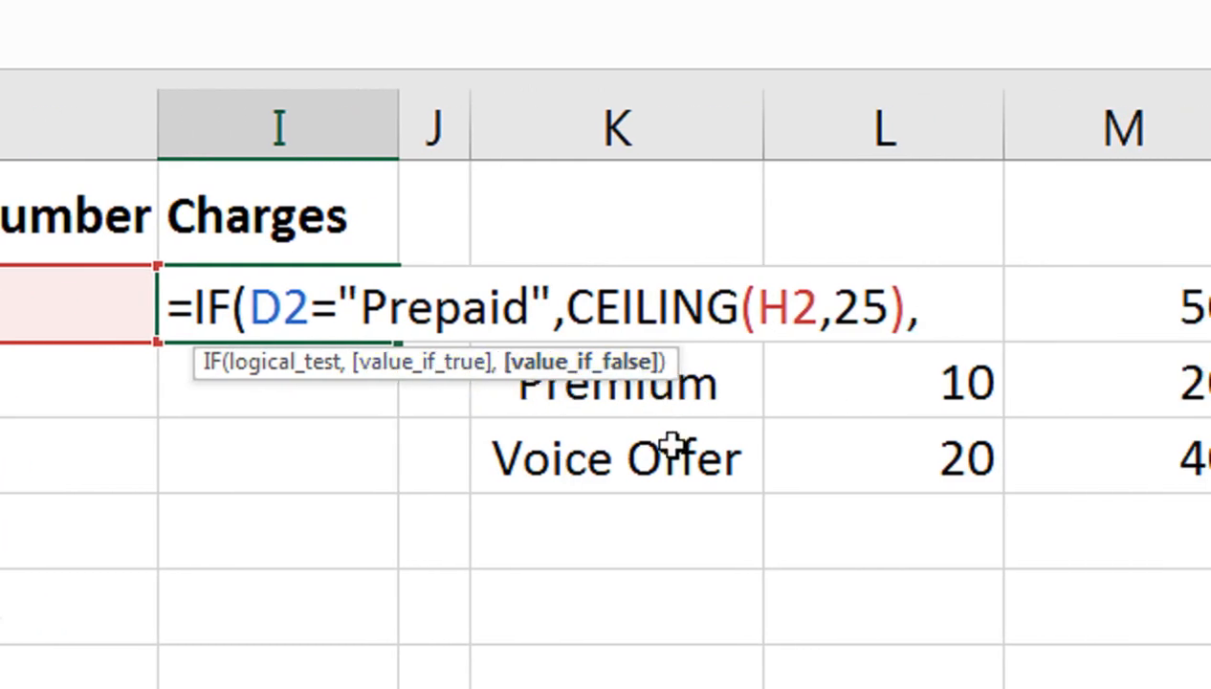
Copy the IF(D2="Prepaid",CEILING(H2,25), segment and paste it twice at the end of the I2 formula.
drag(911, 311, 177, 329)
drag(302, 330, 306, 328)
key(ctrl+c)
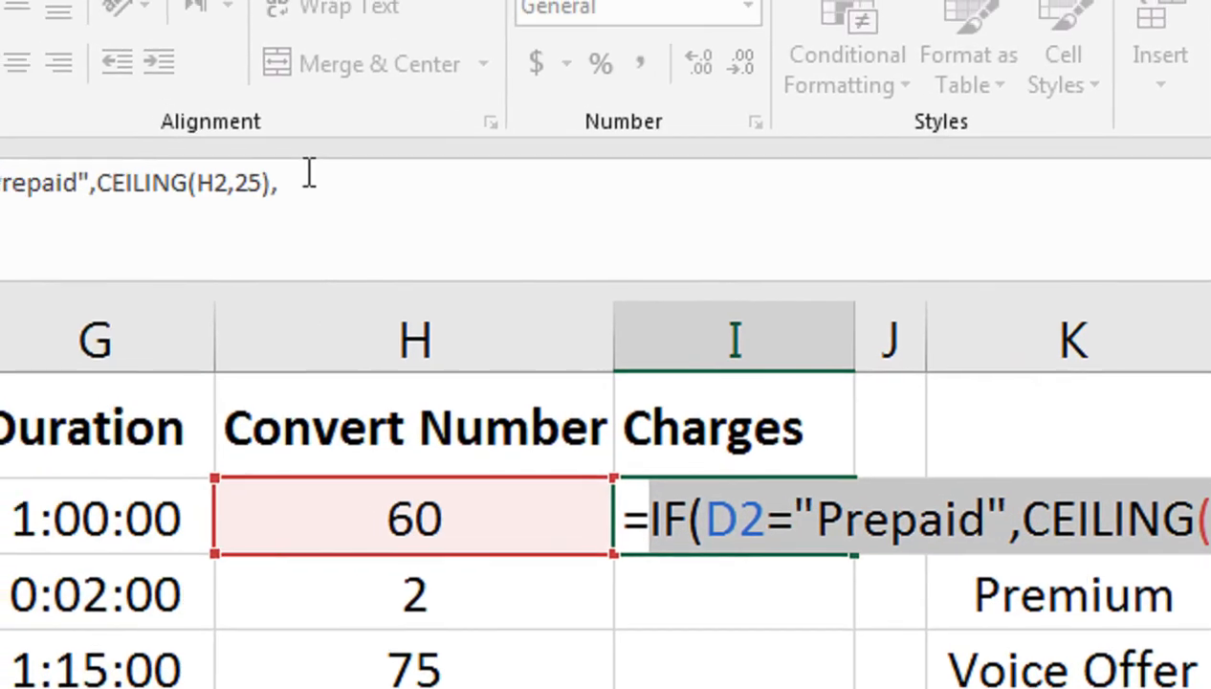
click(308, 171)
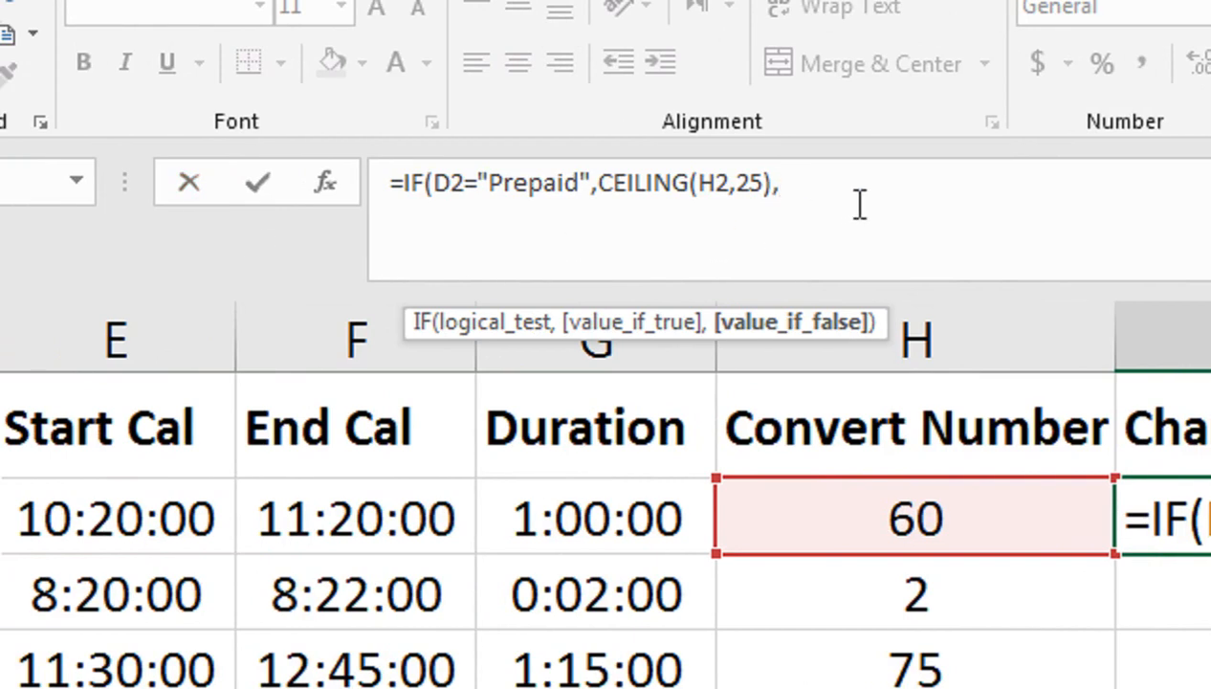
key(ctrl+v)
key(ctrl+v)
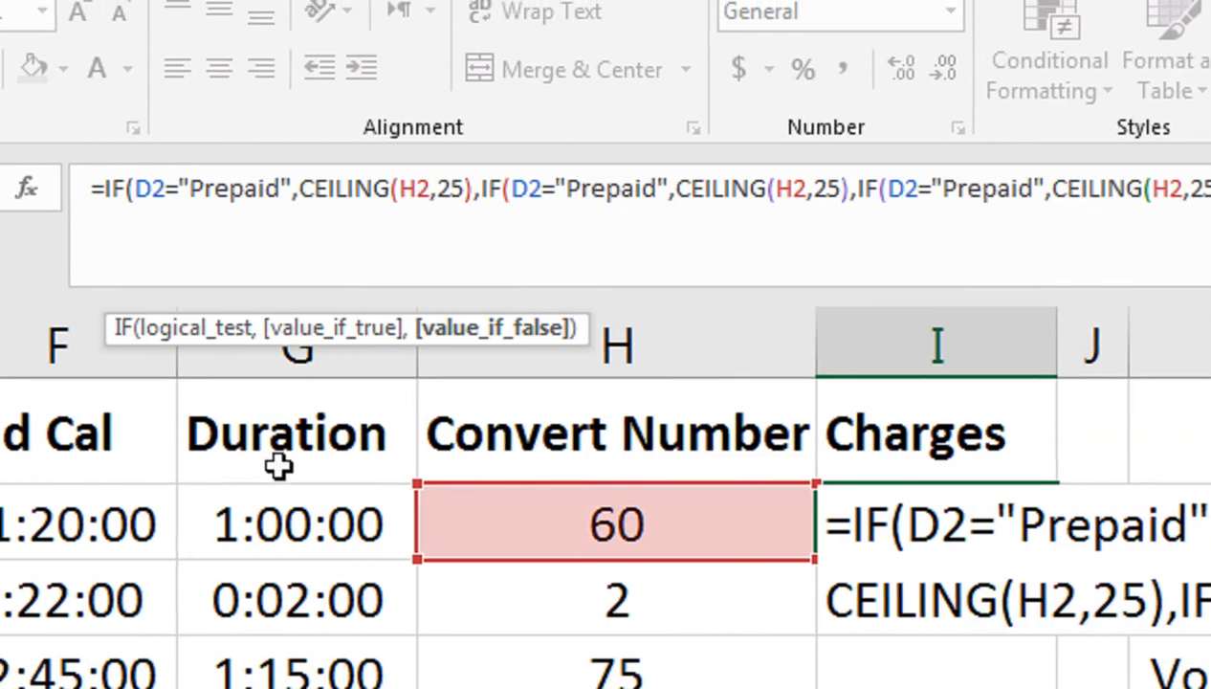
Change the second IF in the formula to test for "Premium" with a CEILING significance of 10.
drag(698, 189, 611, 197)
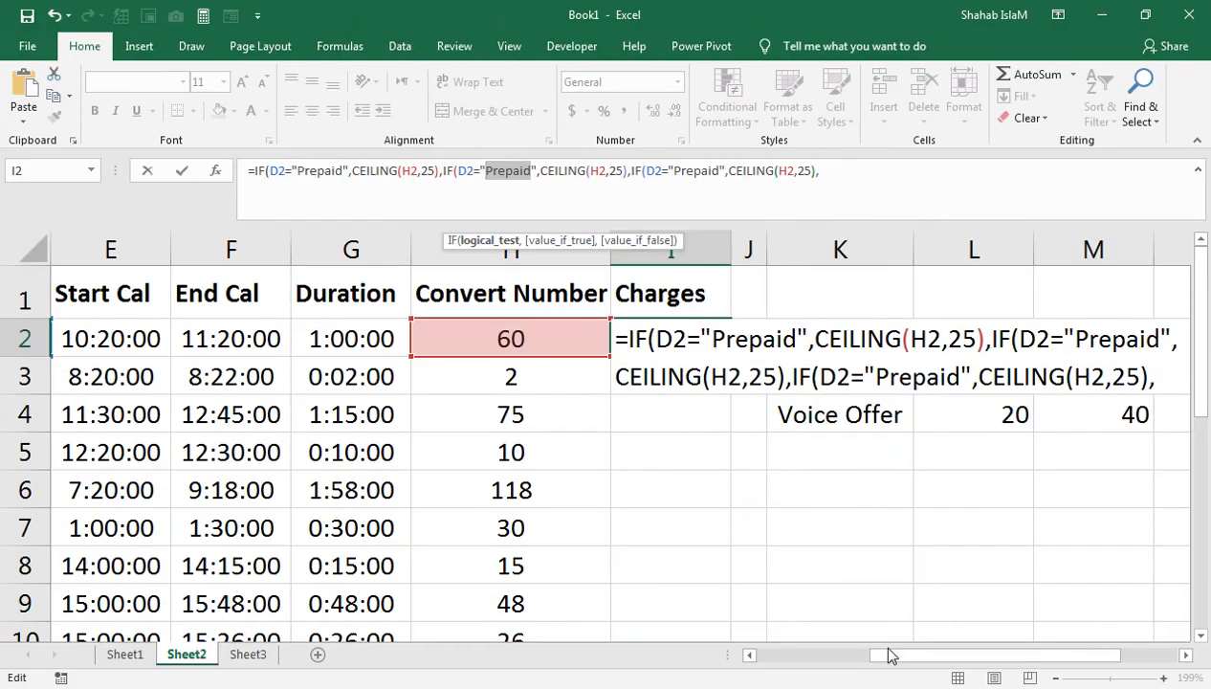
drag(890, 655, 751, 655)
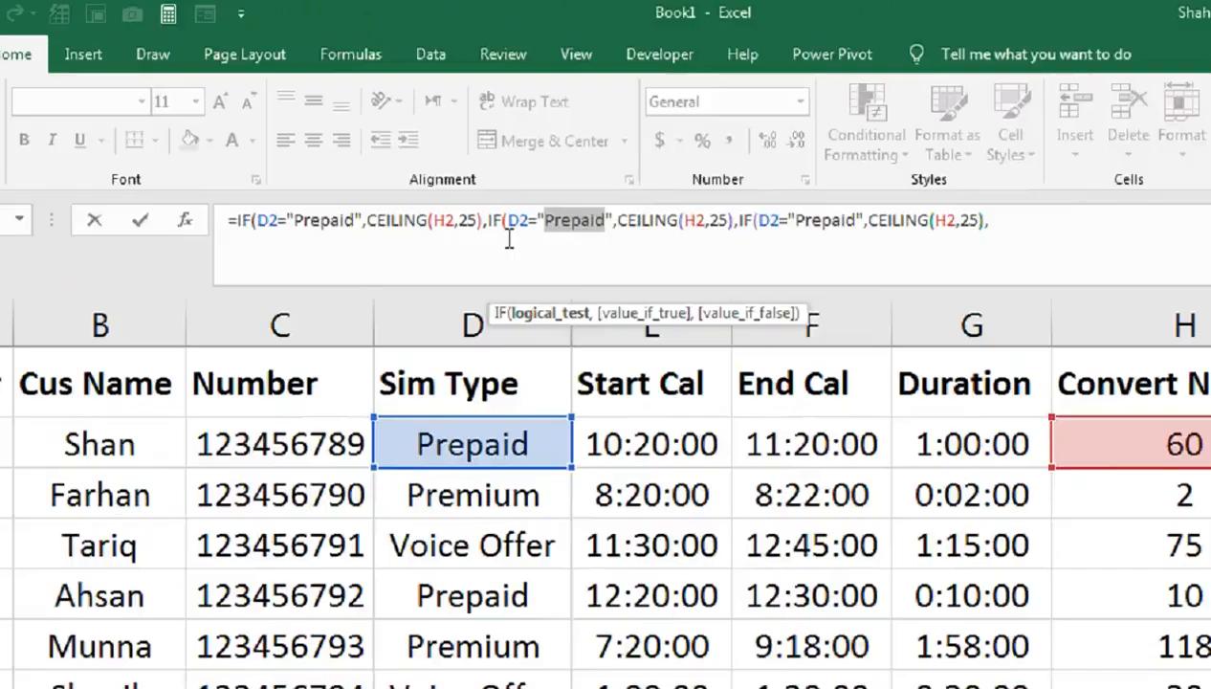
text(P)
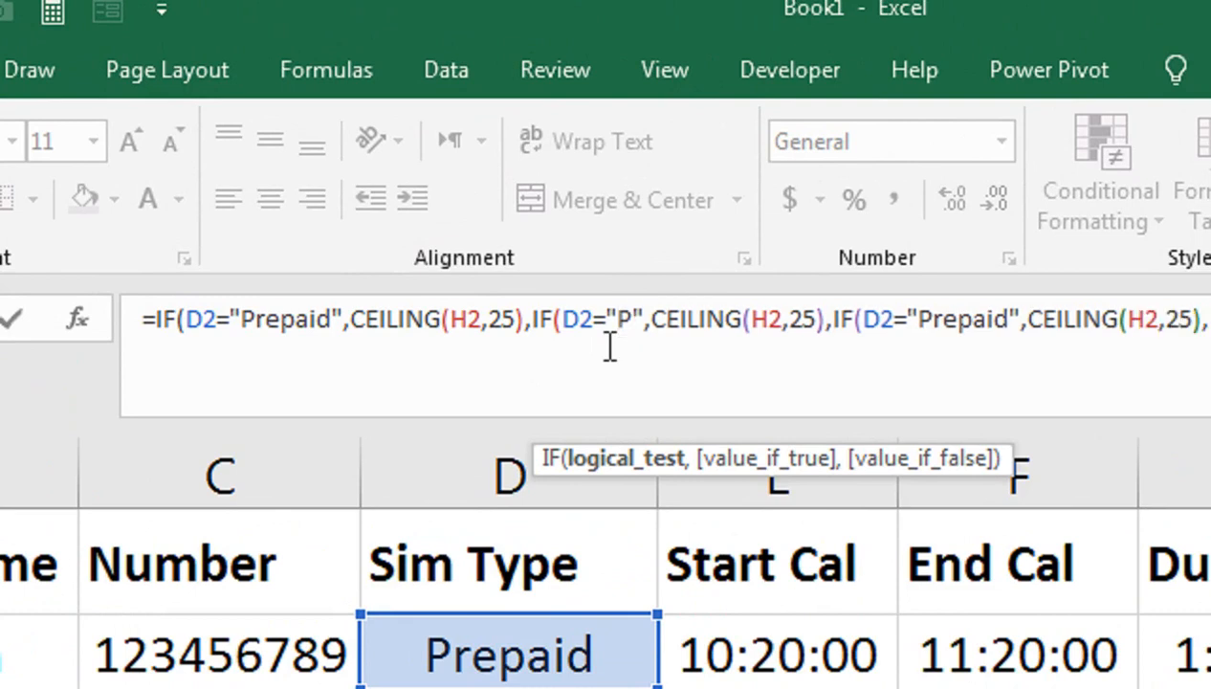
text(remiu)
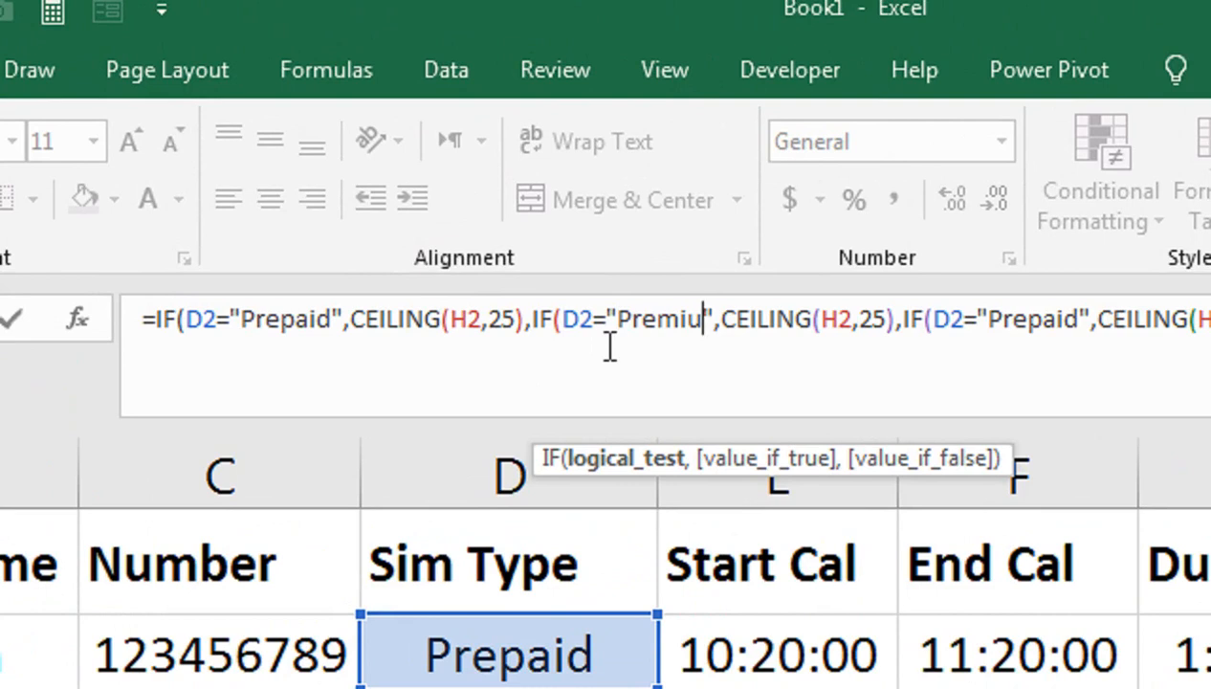
text(u)
key(BackSpace)
text(m)
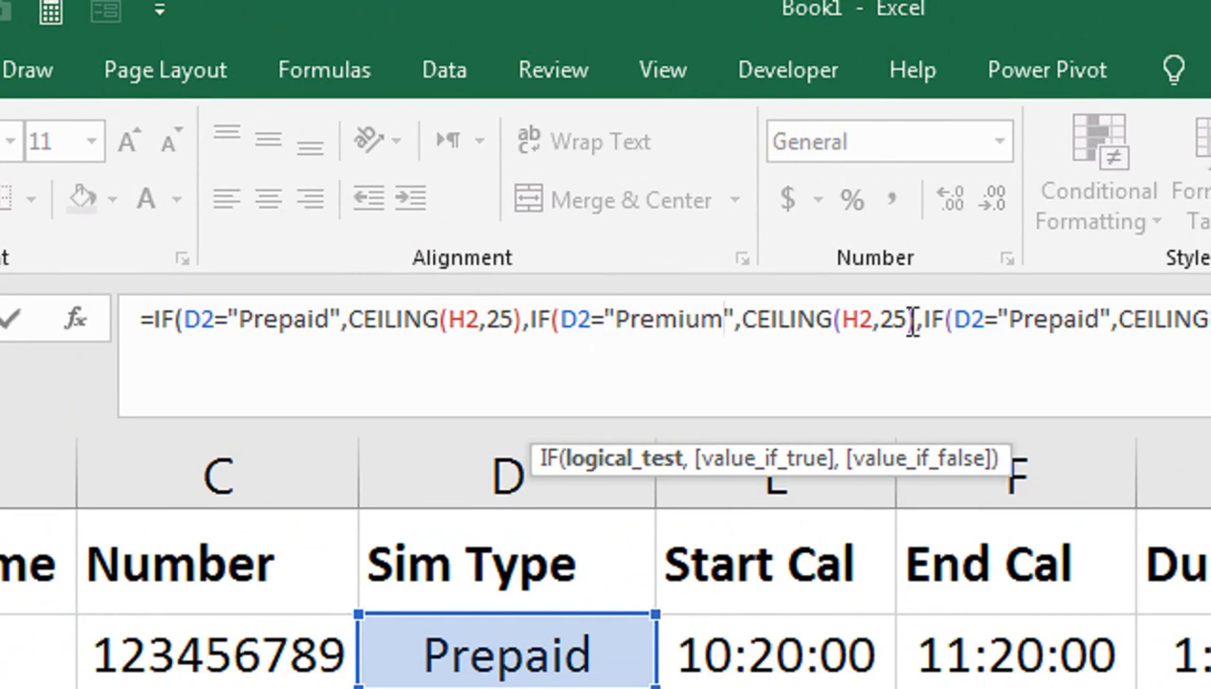
double_click(889, 326)
text(10)
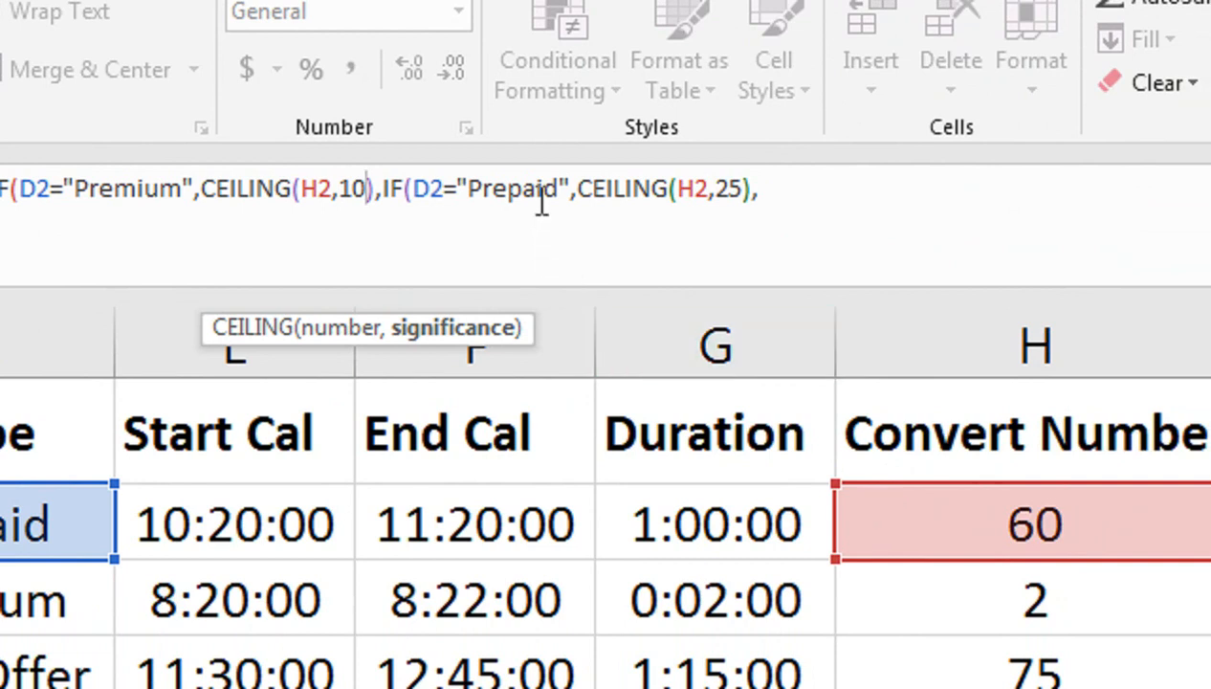
Change the third IF in the formula to test for "Voice Offer" with a CEILING significance of 20.
drag(558, 188, 475, 191)
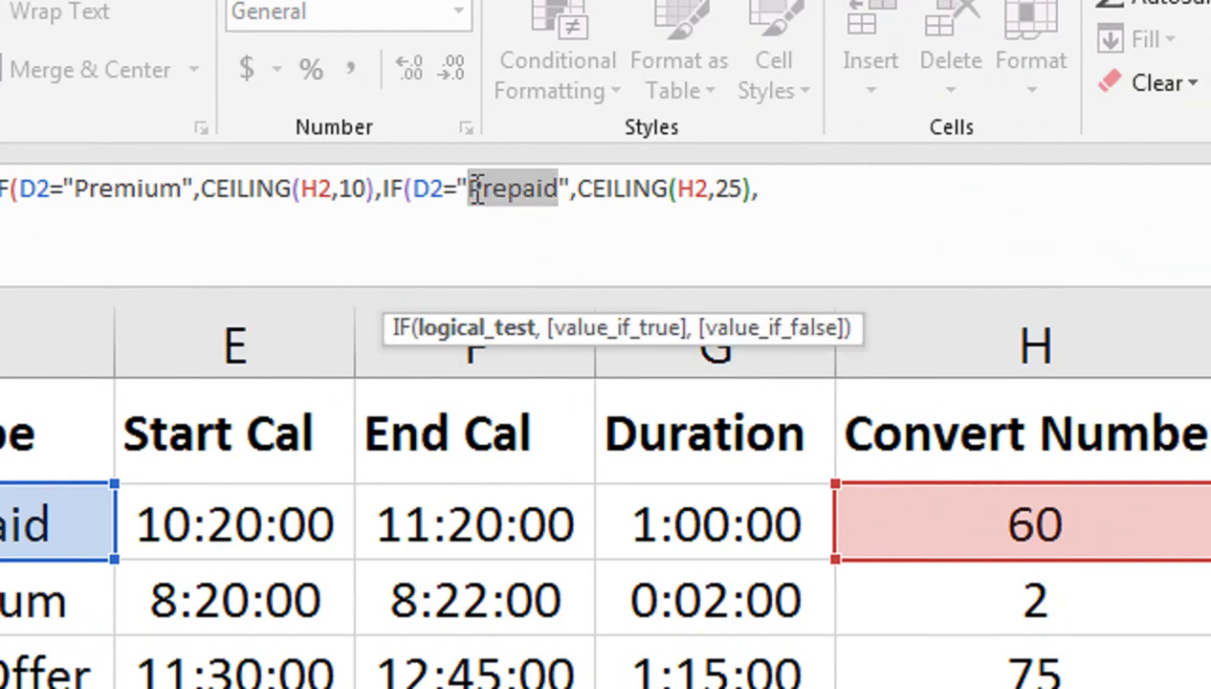
text(Voice)
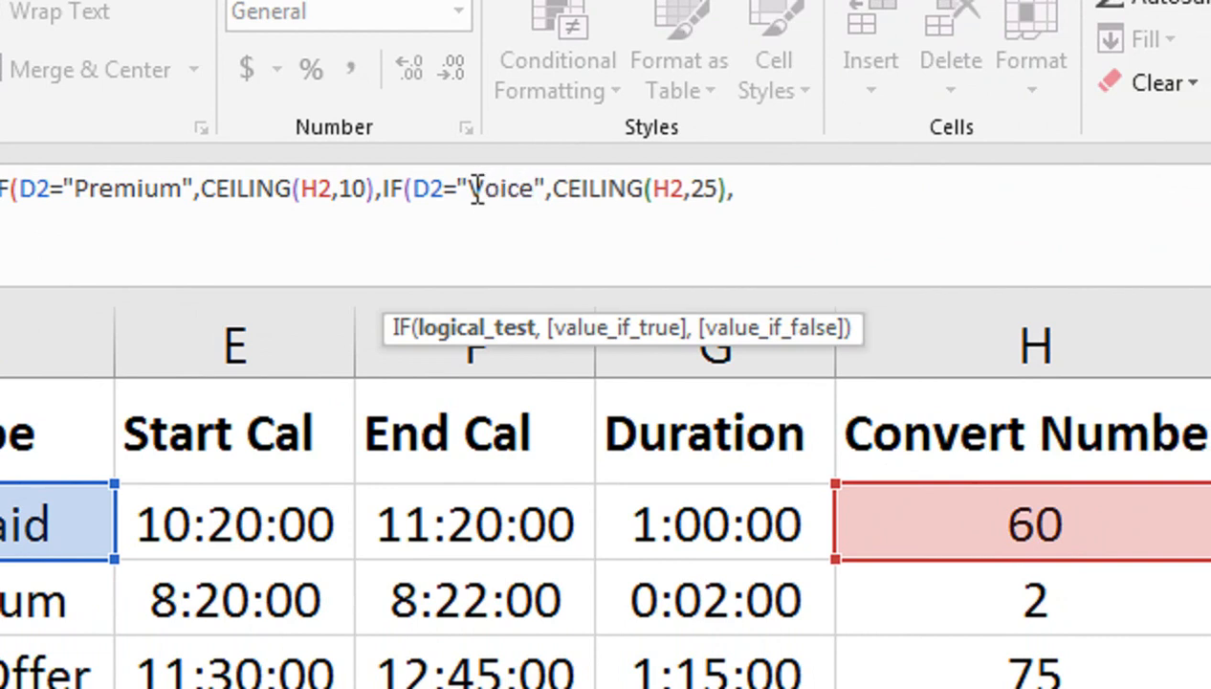
text( Offer)
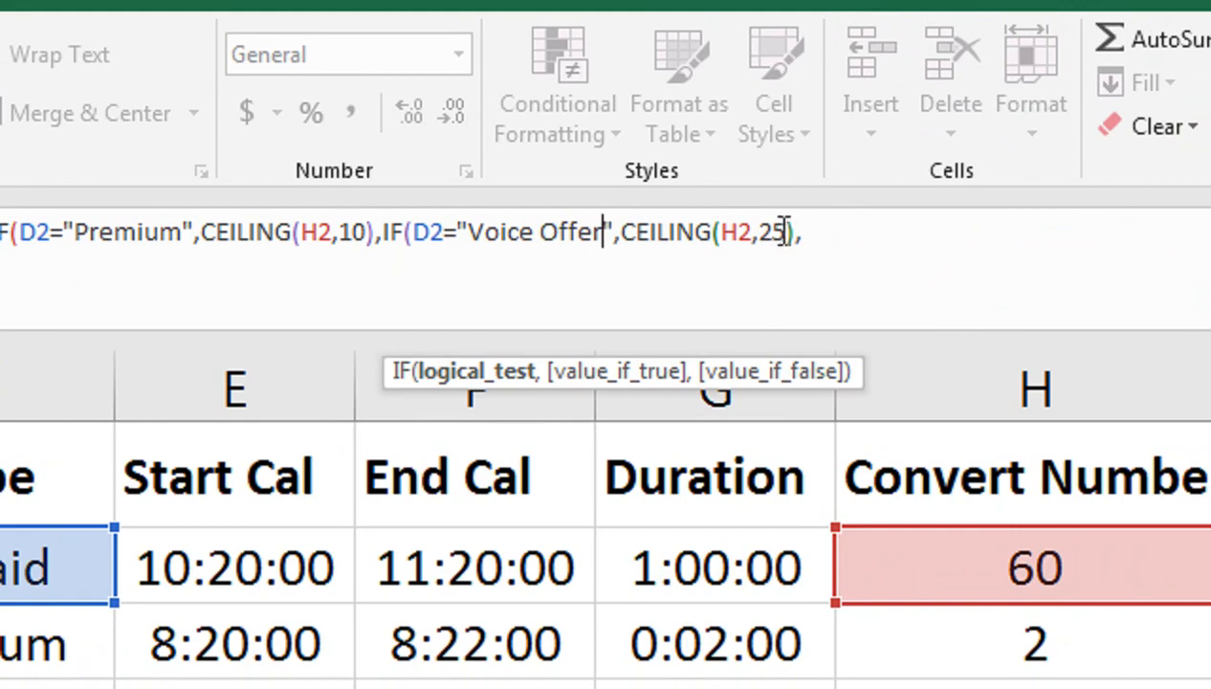
drag(783, 189, 765, 196)
text(30)
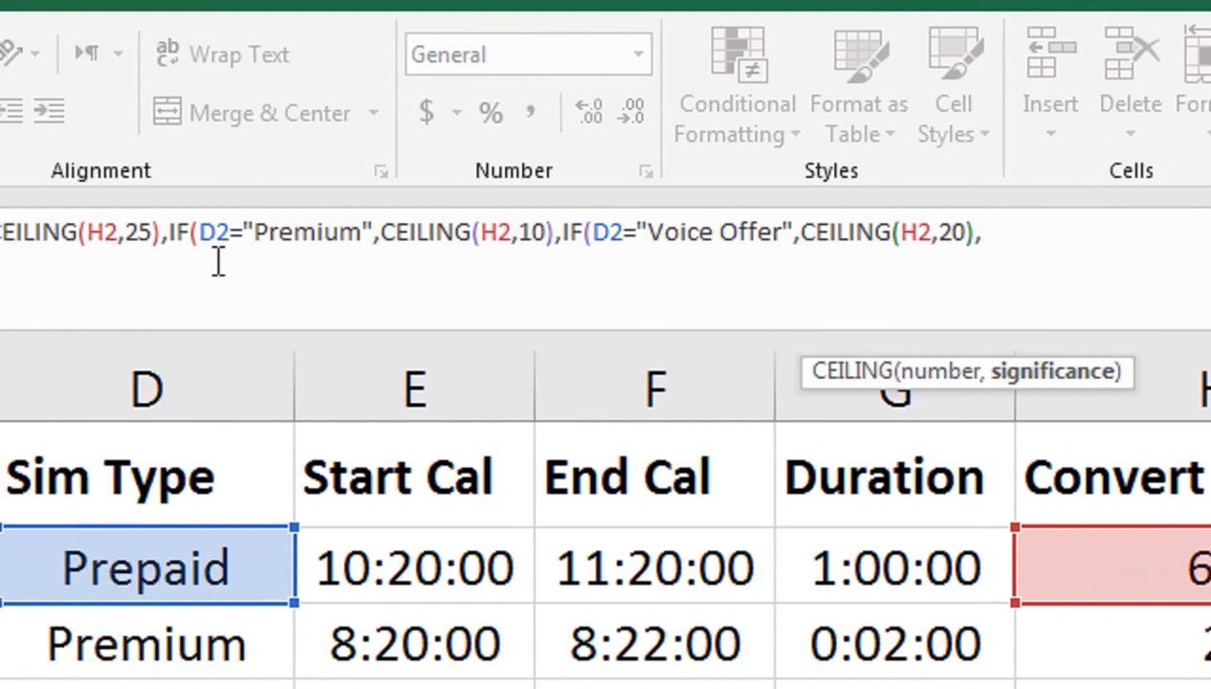
Remove the formula's trailing comma, close the three nested IFs with parentheses and enter the formula in I2.
click(1027, 219)
key(BackSpace)
text())))
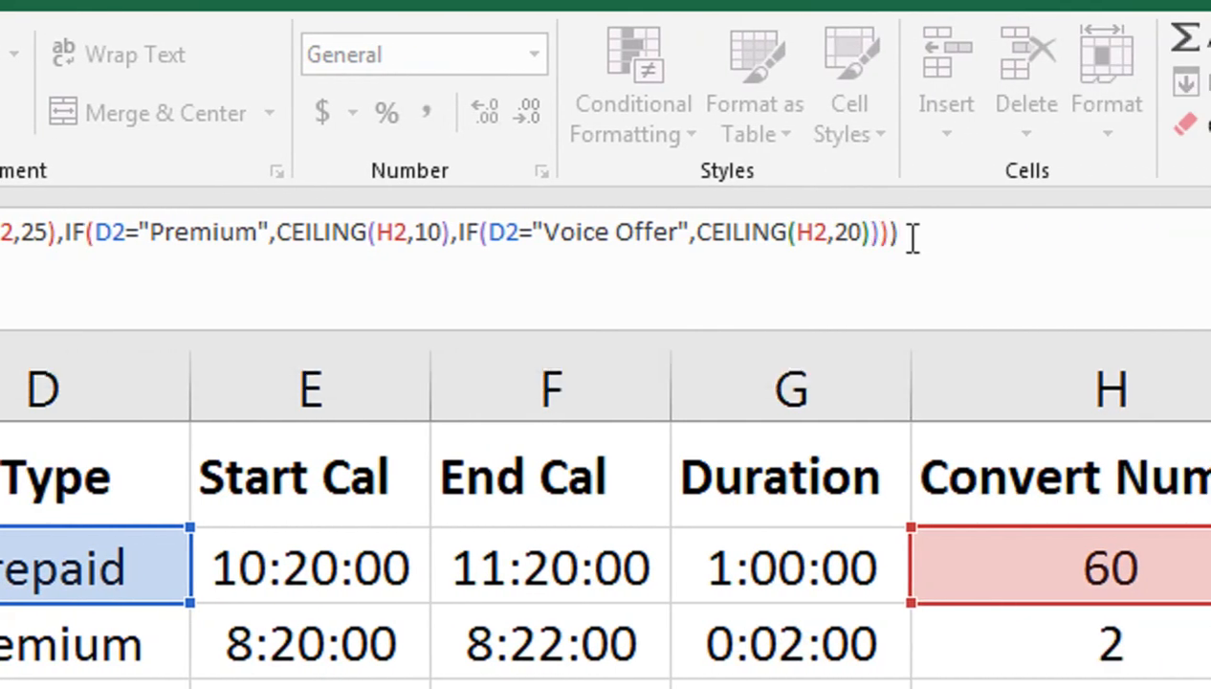
key(ctrl+Return)
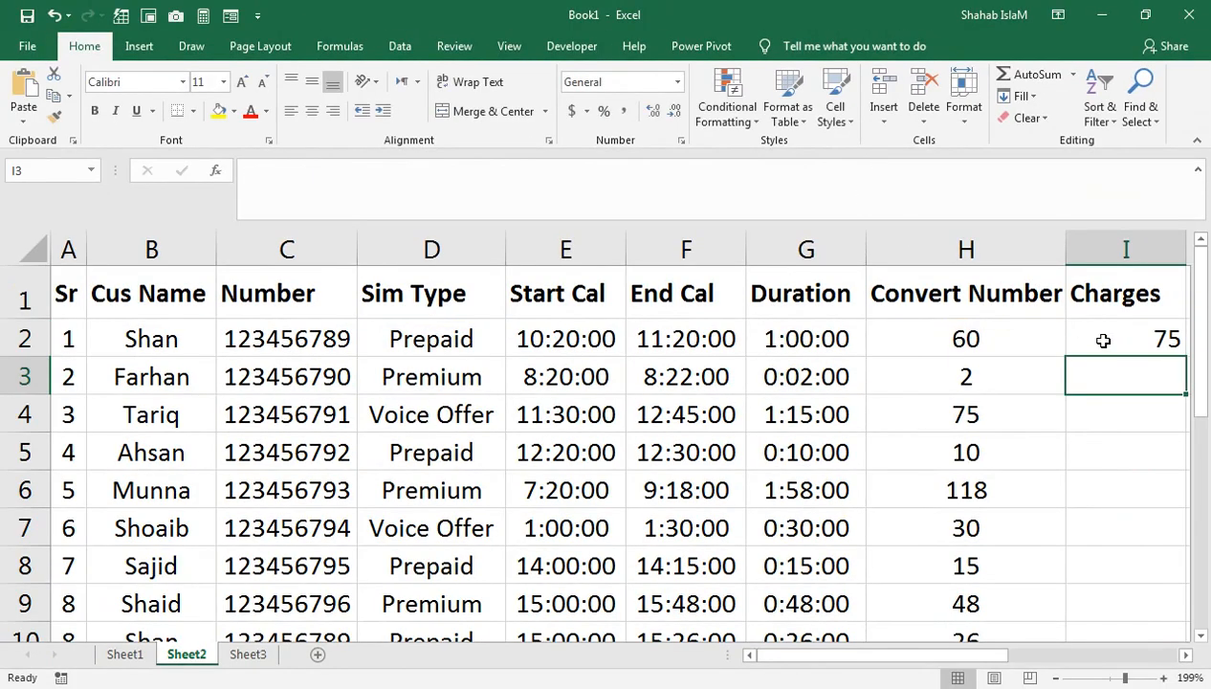
click(1103, 341)
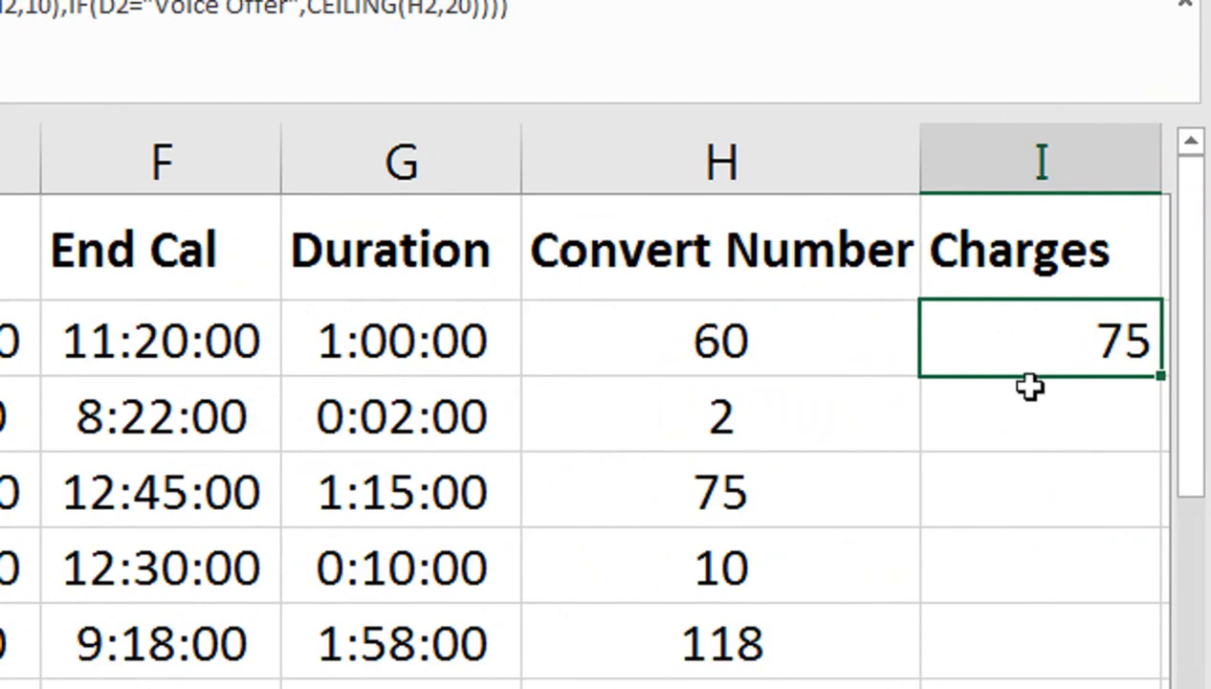
Centre the header texts in A1:I1 horizontally.
drag(989, 250, 67, 292)
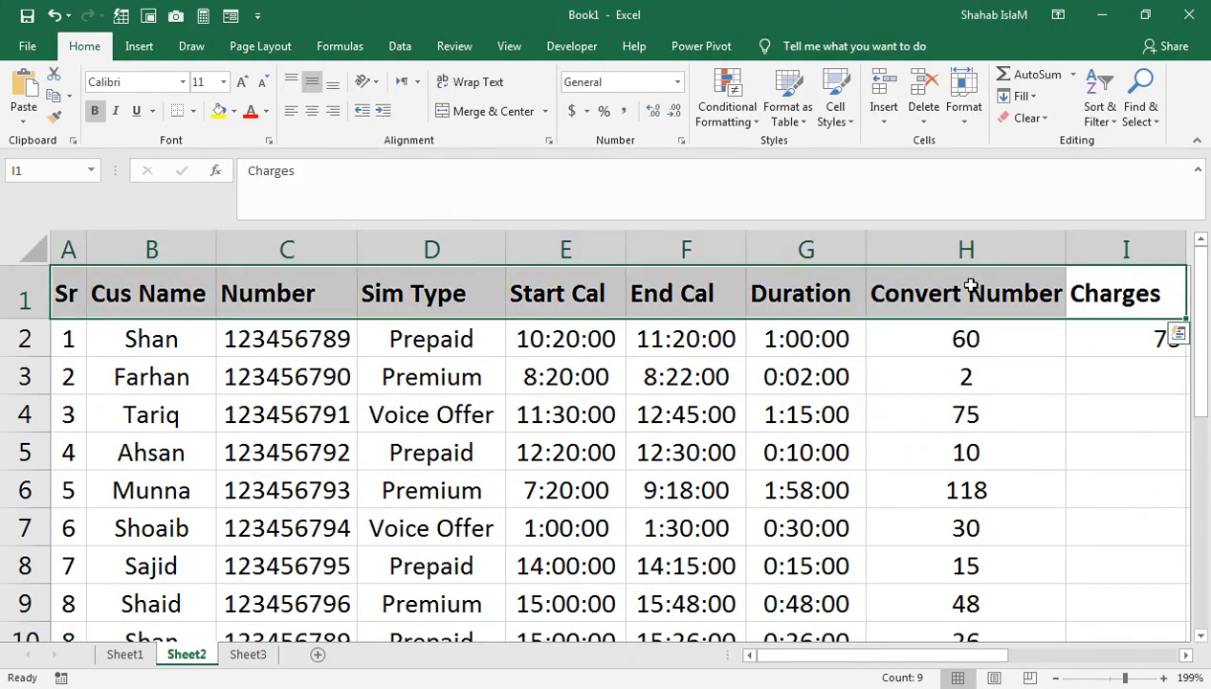
click(313, 111)
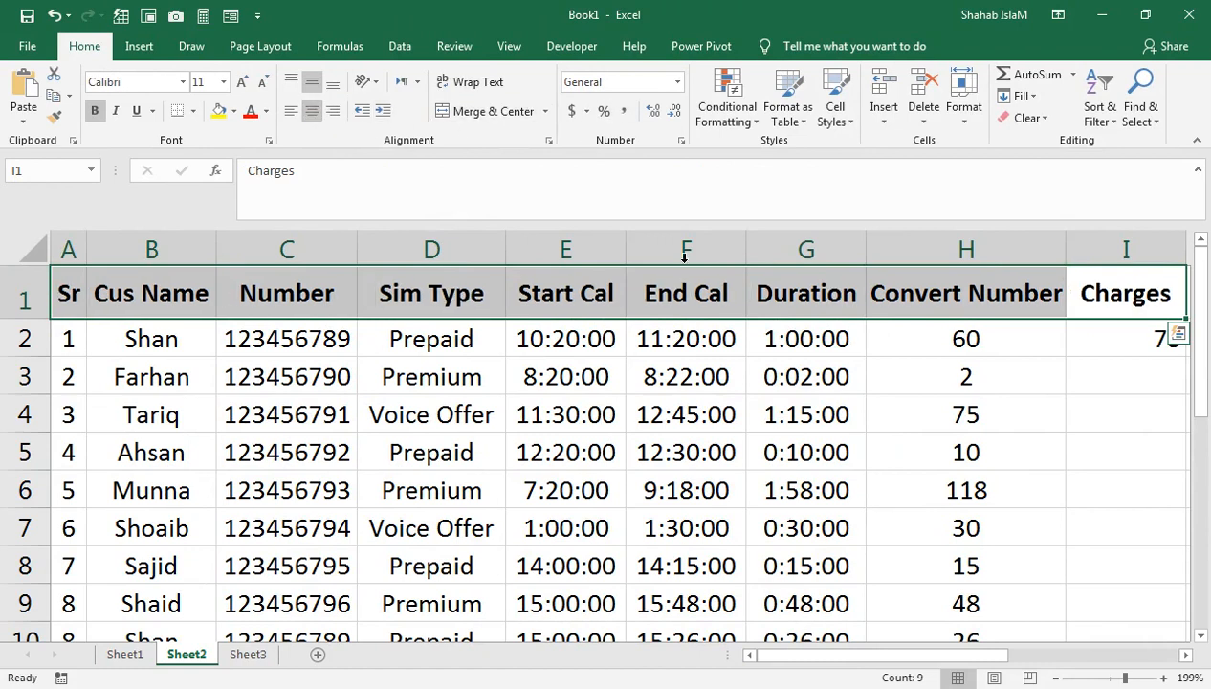
Fill the Charges formula from I2 down through the remaining call rows and return to column A.
click(1186, 654)
click(1185, 655)
click(1185, 654)
click(1185, 655)
click(969, 342)
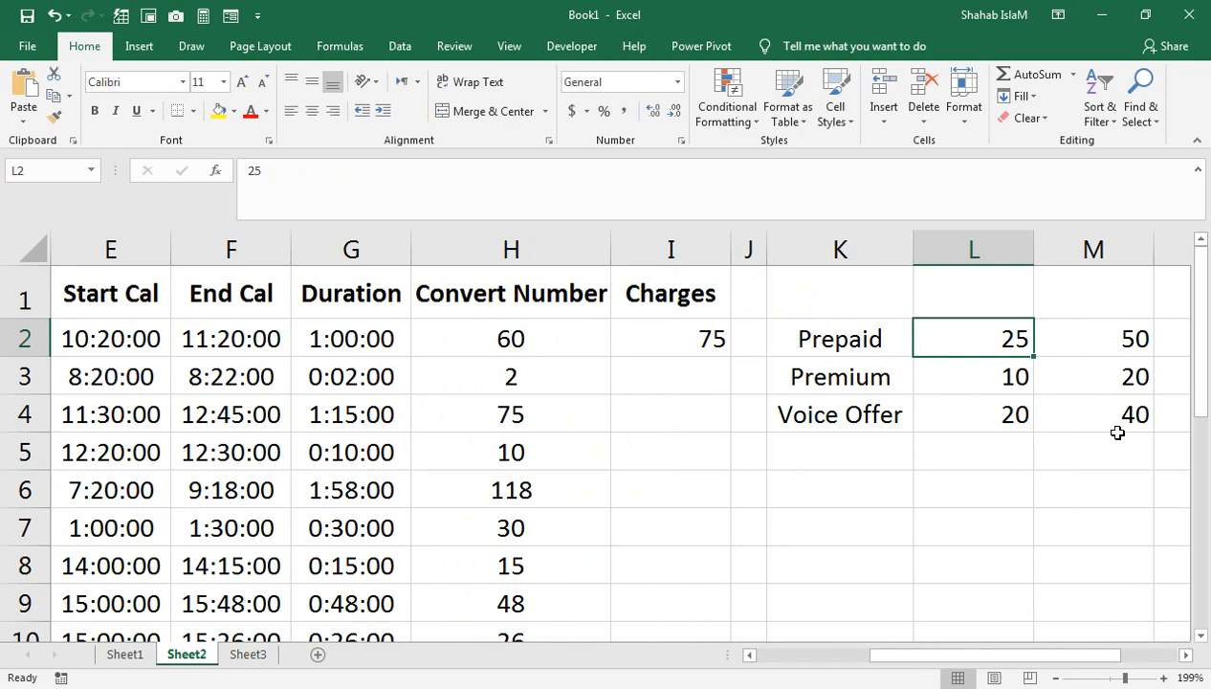
click(1186, 656)
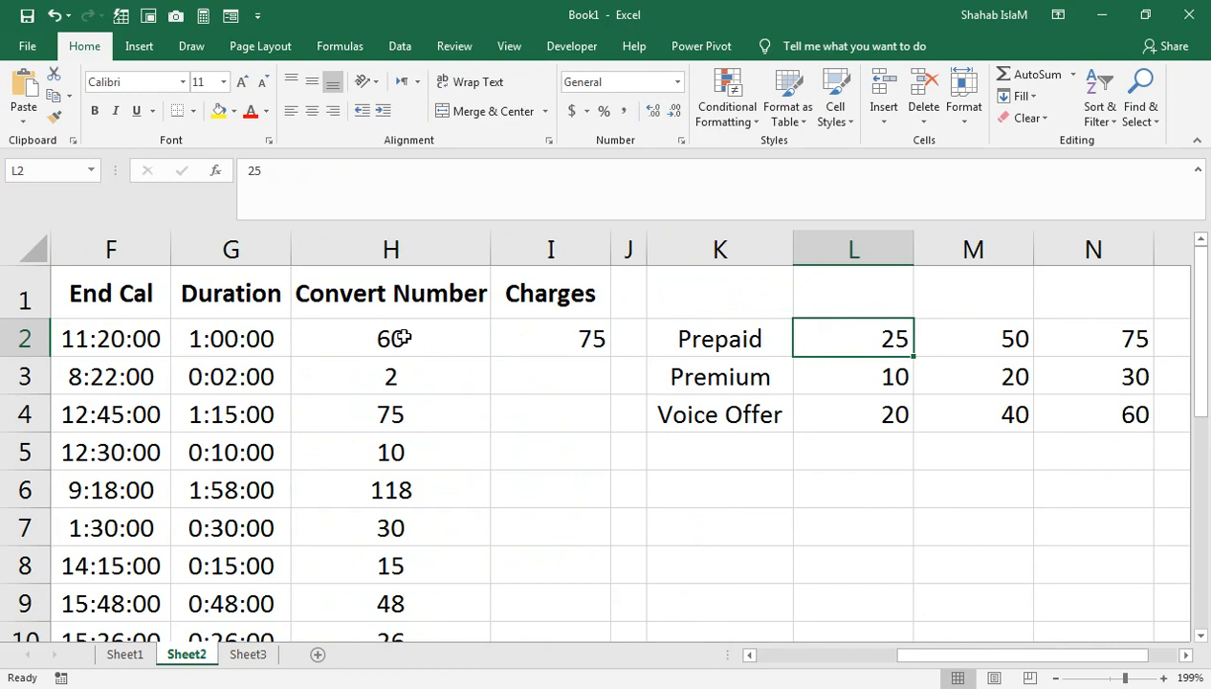
click(560, 332)
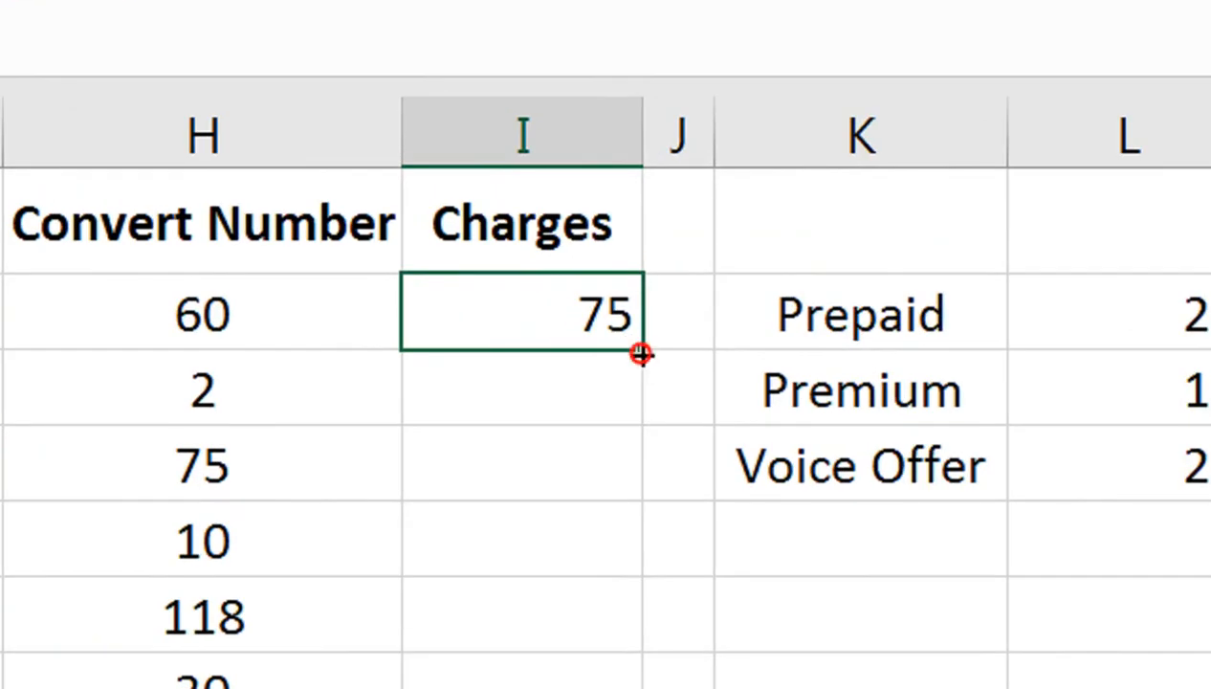
drag(609, 356, 637, 398)
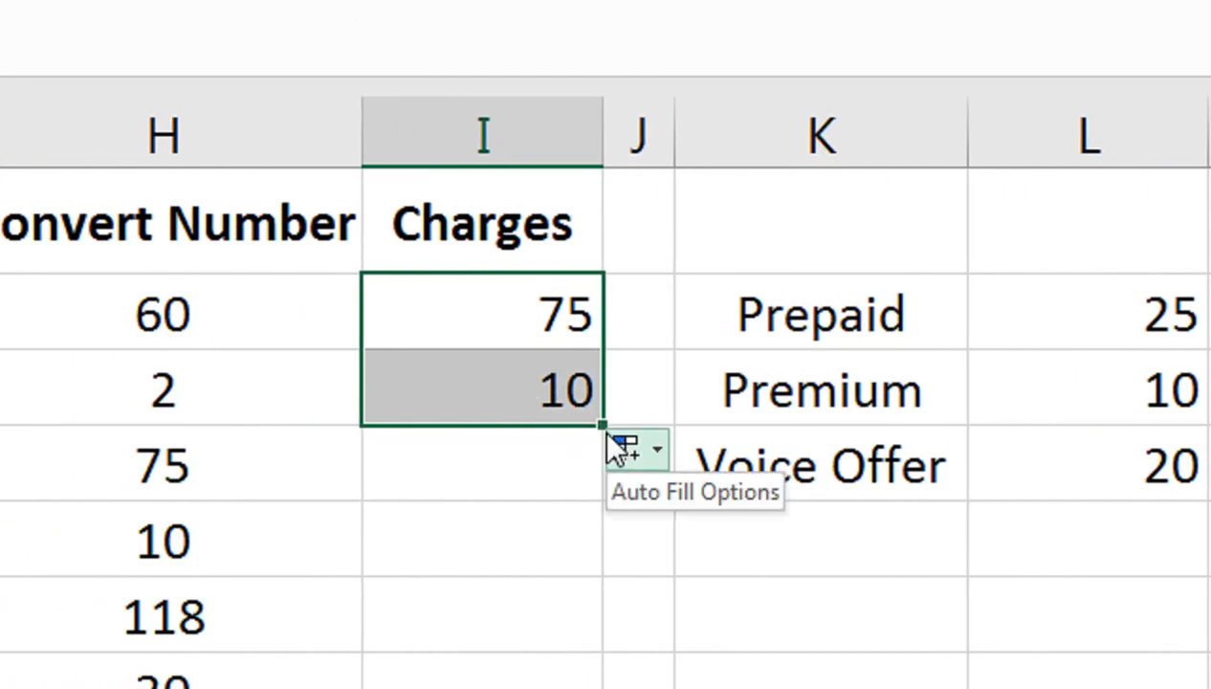
drag(601, 425, 597, 466)
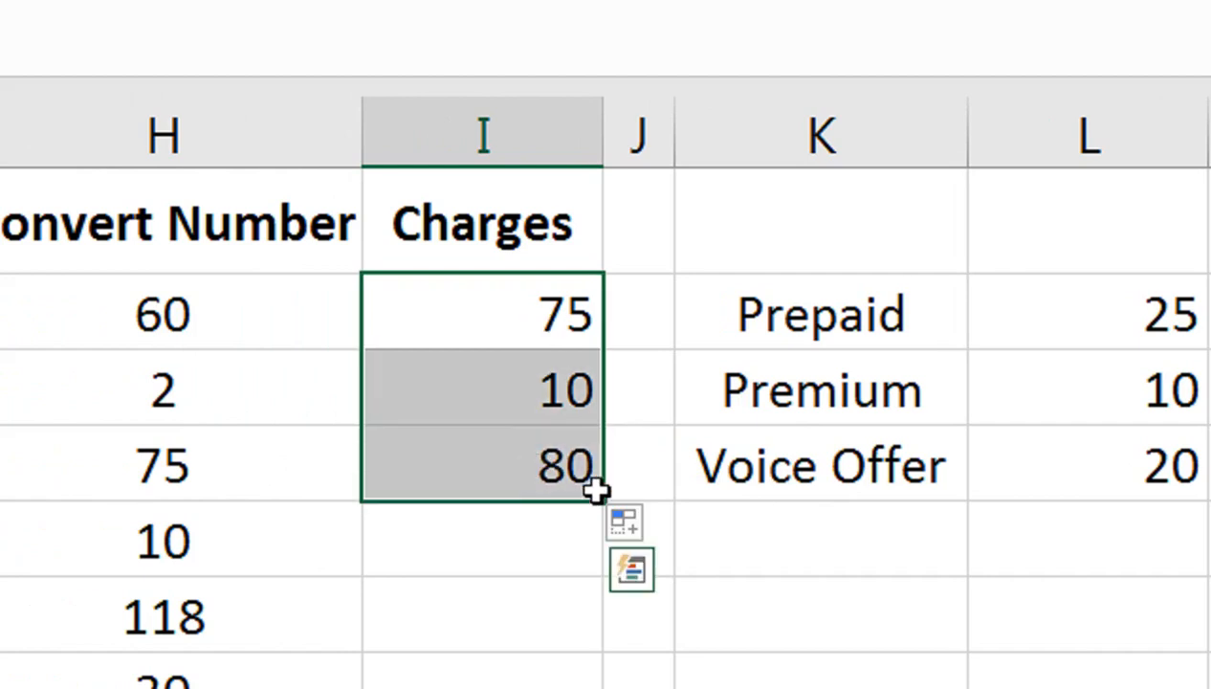
drag(601, 500, 535, 688)
drag(649, 462, 652, 203)
click(648, 384)
click(354, 520)
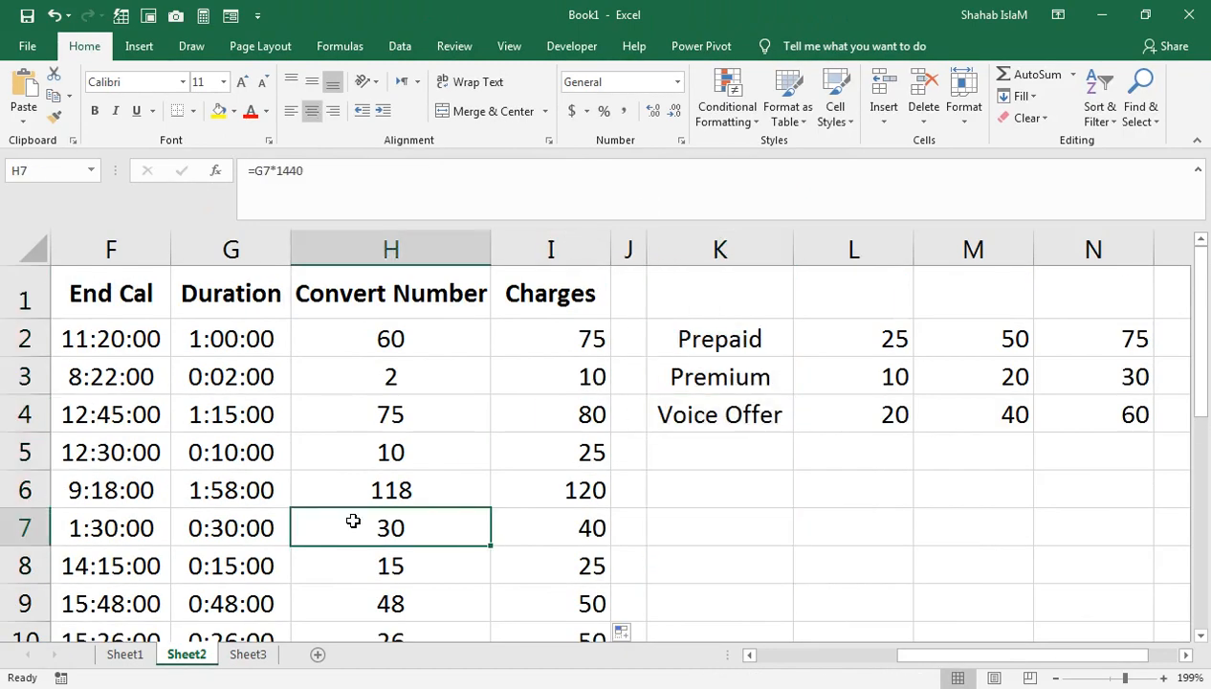
key(Home)
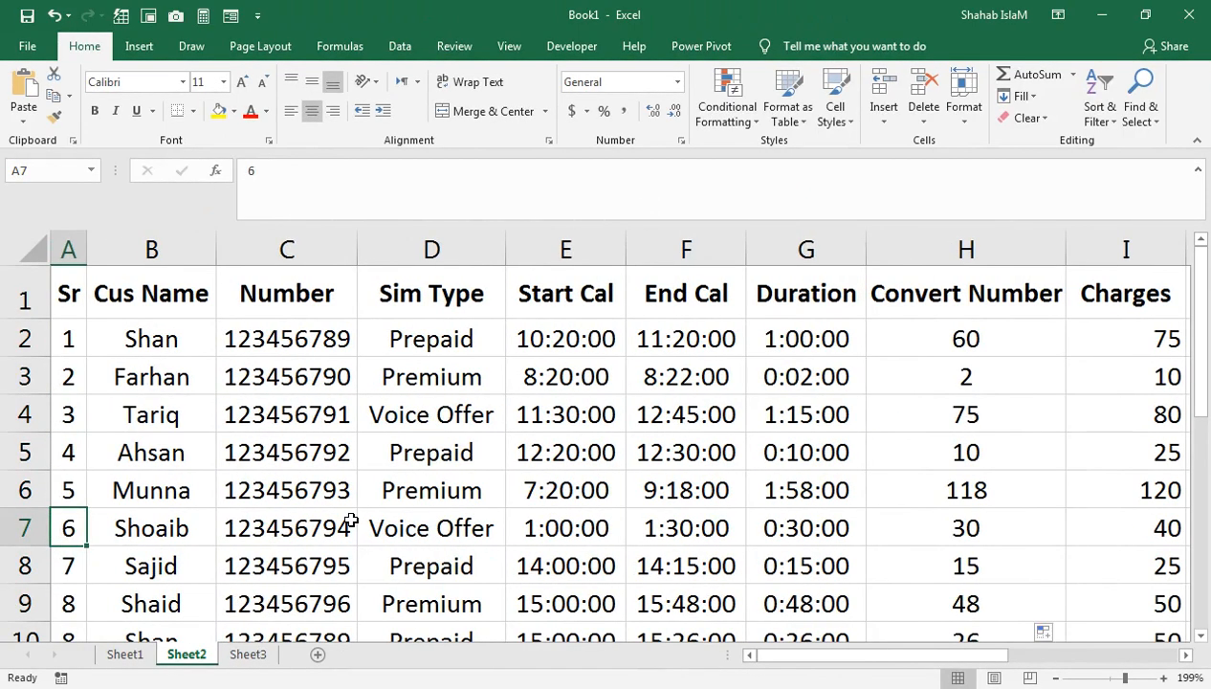